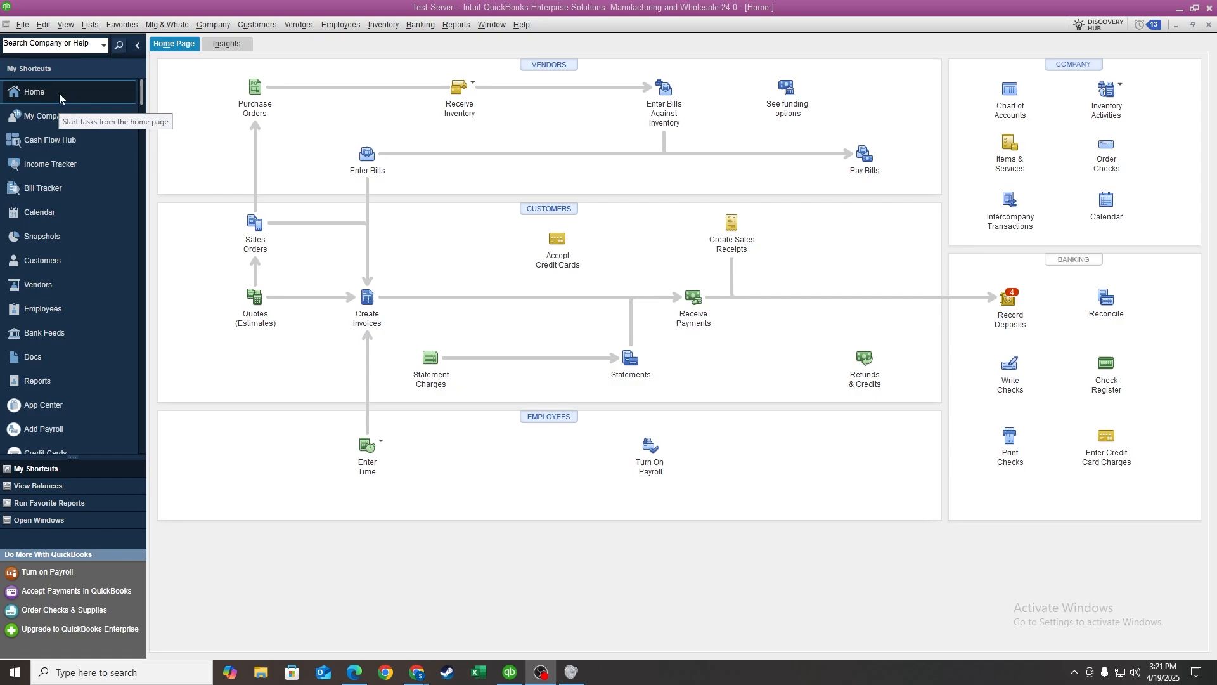
- Open the icon bar customization dialog to view its contents, close it, and check its access from the shortcuts list
{"action": "left_click", "coordinate": [66, 24]}
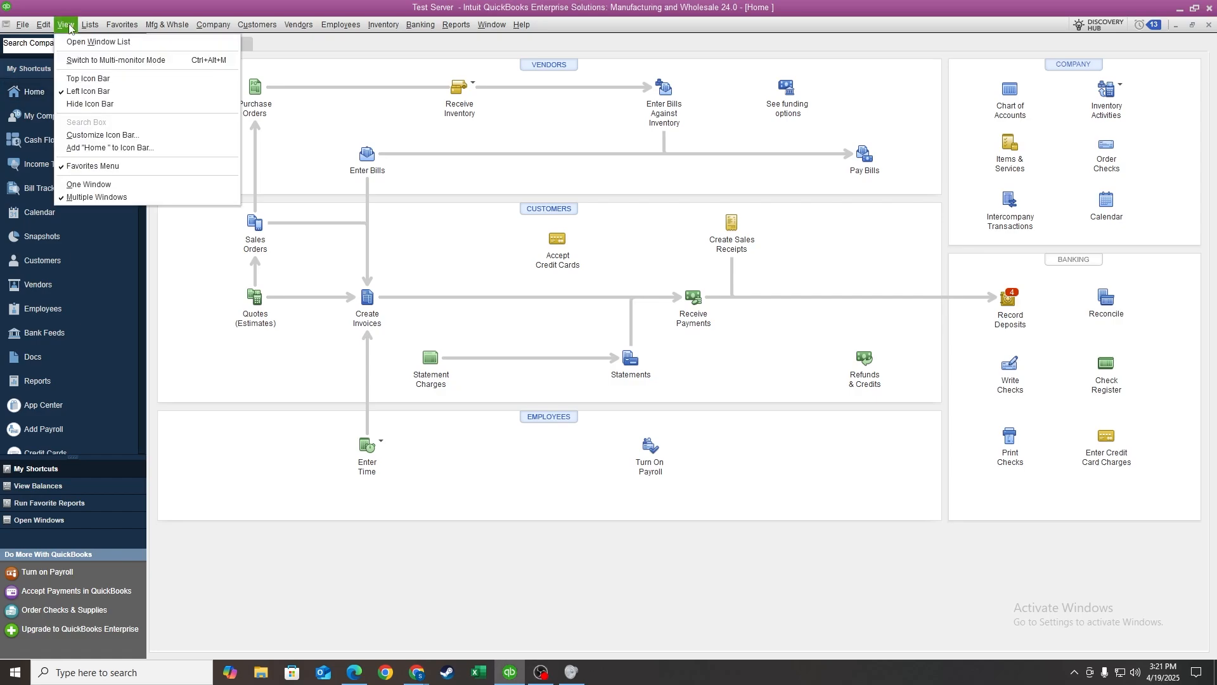
{"action": "left_click", "coordinate": [98, 135]}
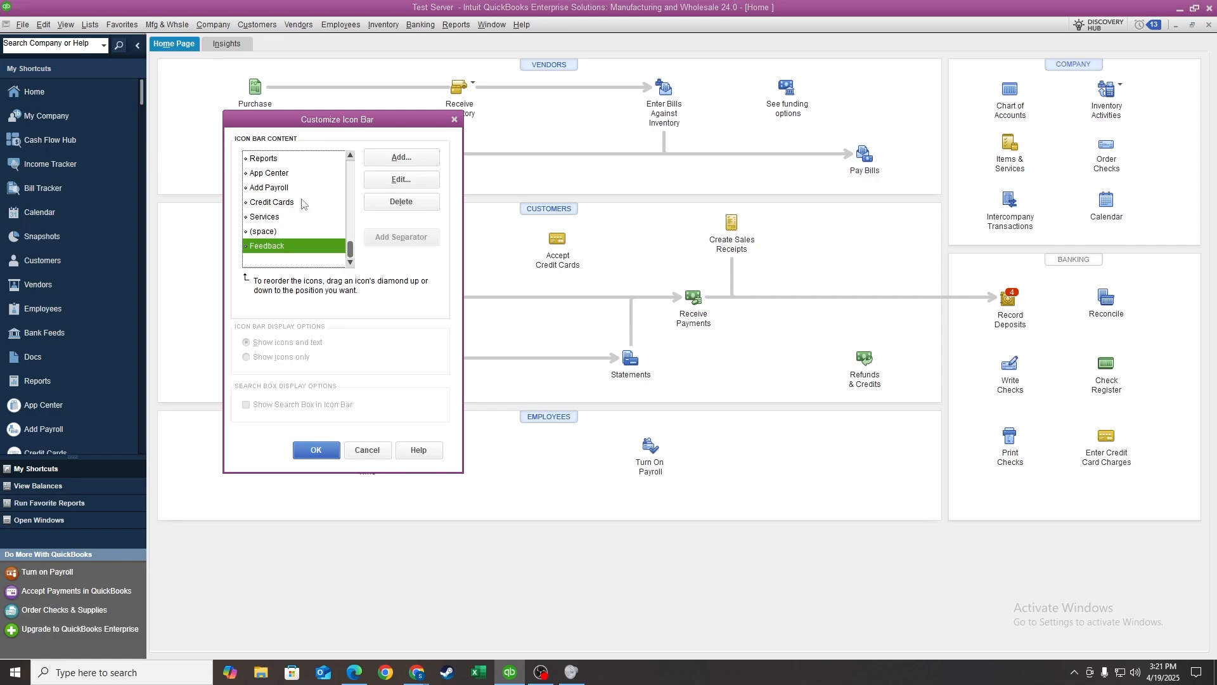
{"action": "left_click", "coordinate": [454, 120]}
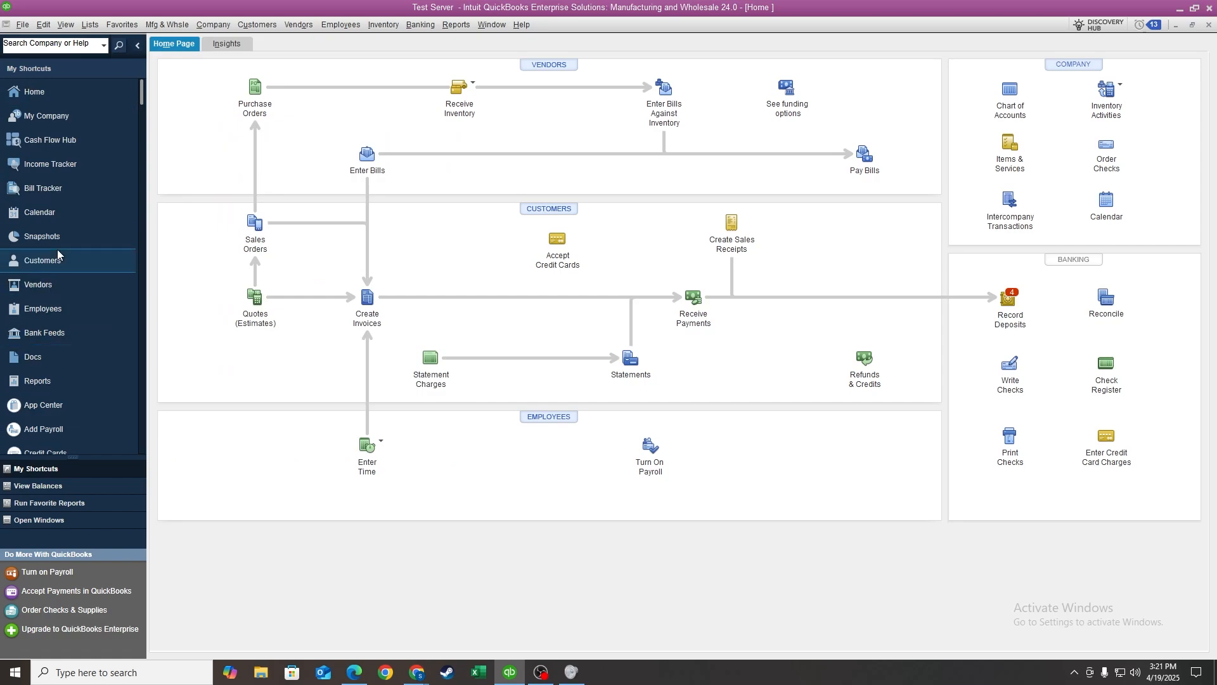
{"action": "scroll", "coordinate": [69, 279], "scroll_direction": "down", "scroll_amount": 3}
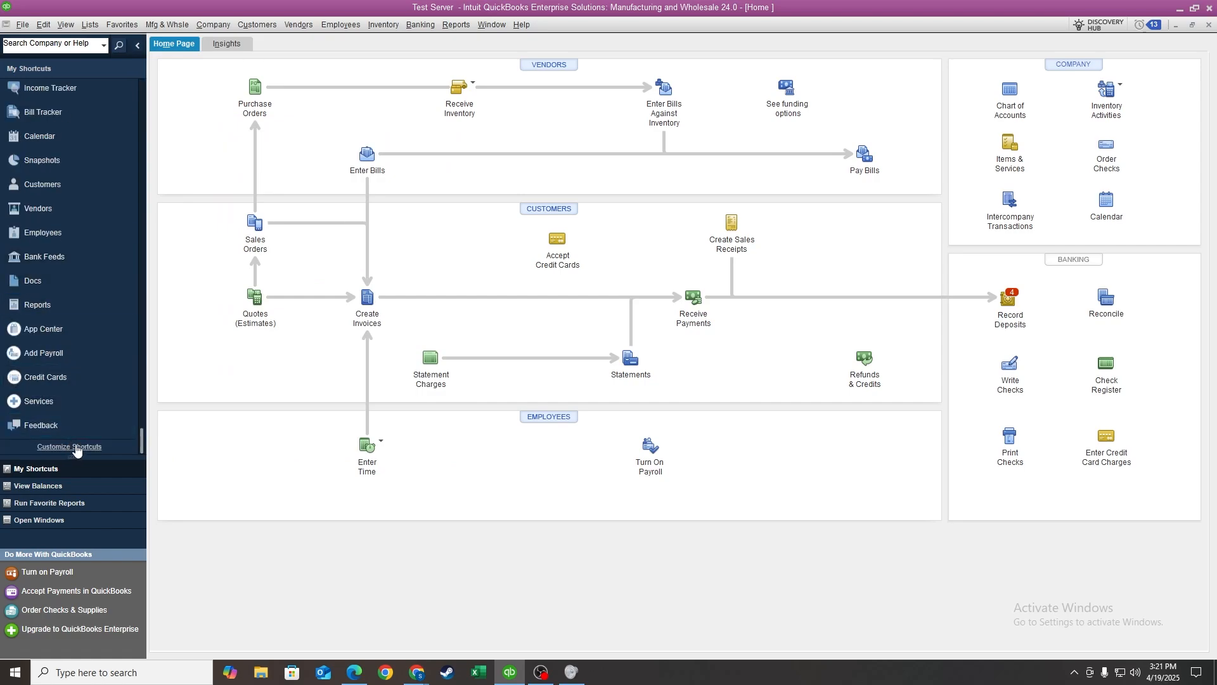
{"action": "left_click", "coordinate": [69, 446]}
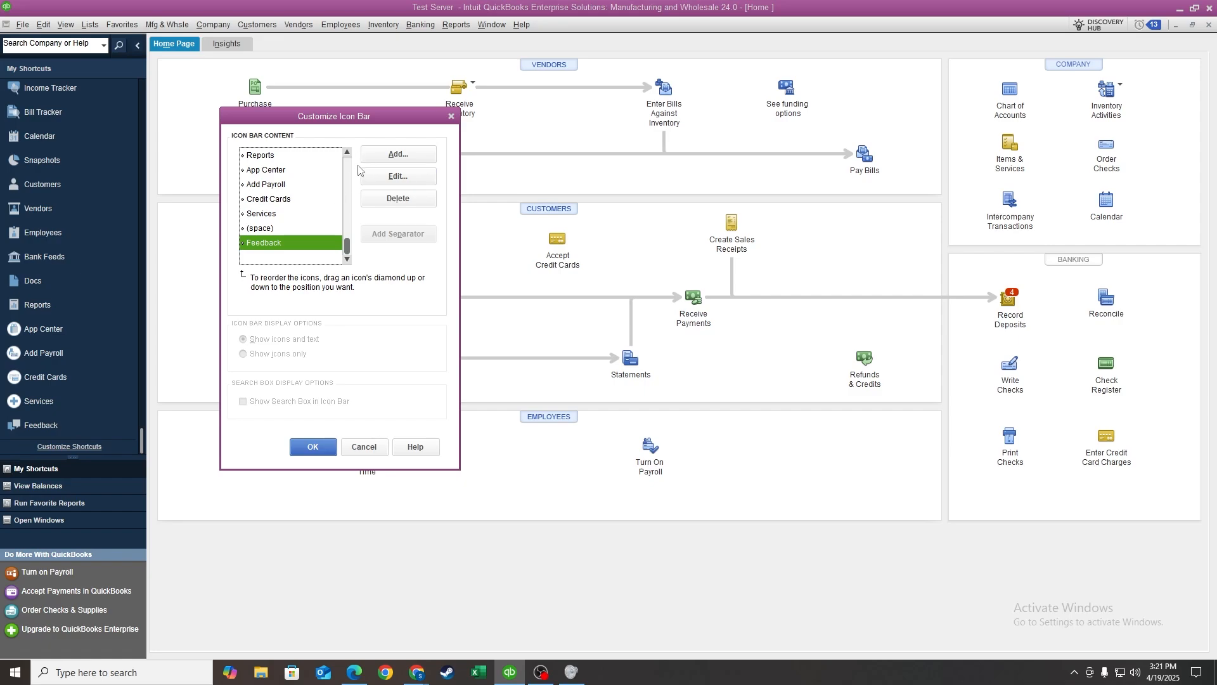
{"action": "left_click", "coordinate": [451, 118]}
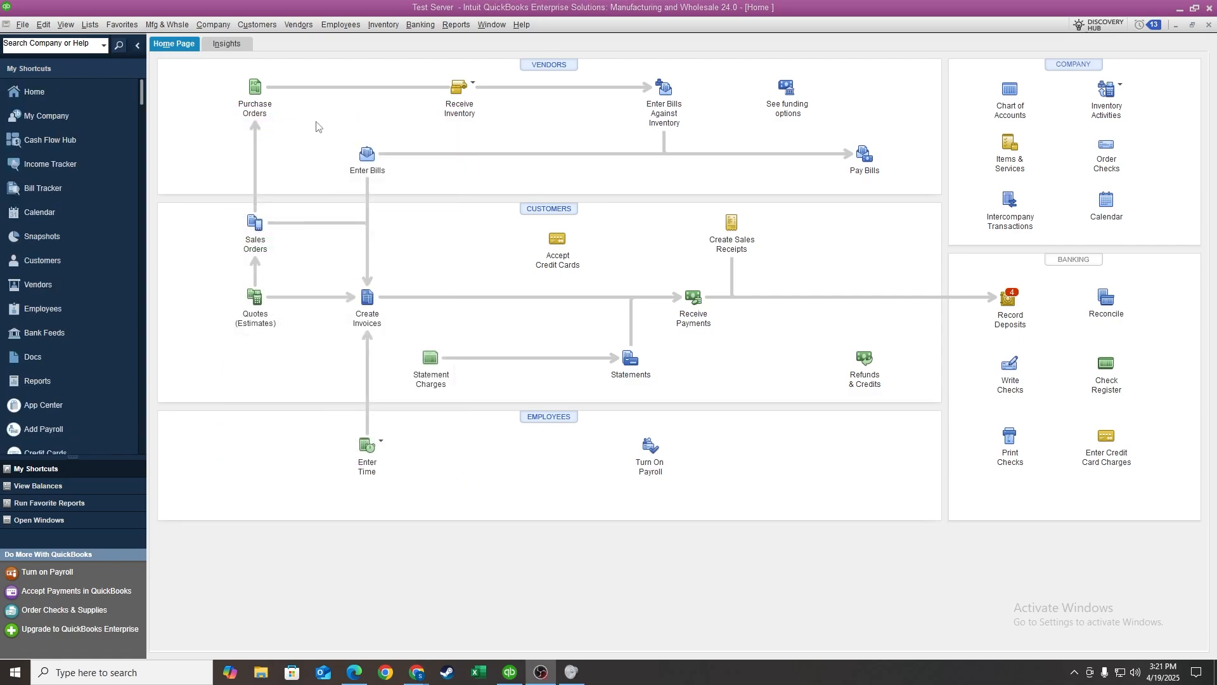
{"action": "scroll", "coordinate": [38, 87], "scroll_direction": "up", "scroll_amount": 2}
- Add the Enter Bills window to the icon bar, keeping the label Bill and choosing the blue document icon
{"action": "left_click", "coordinate": [373, 163]}
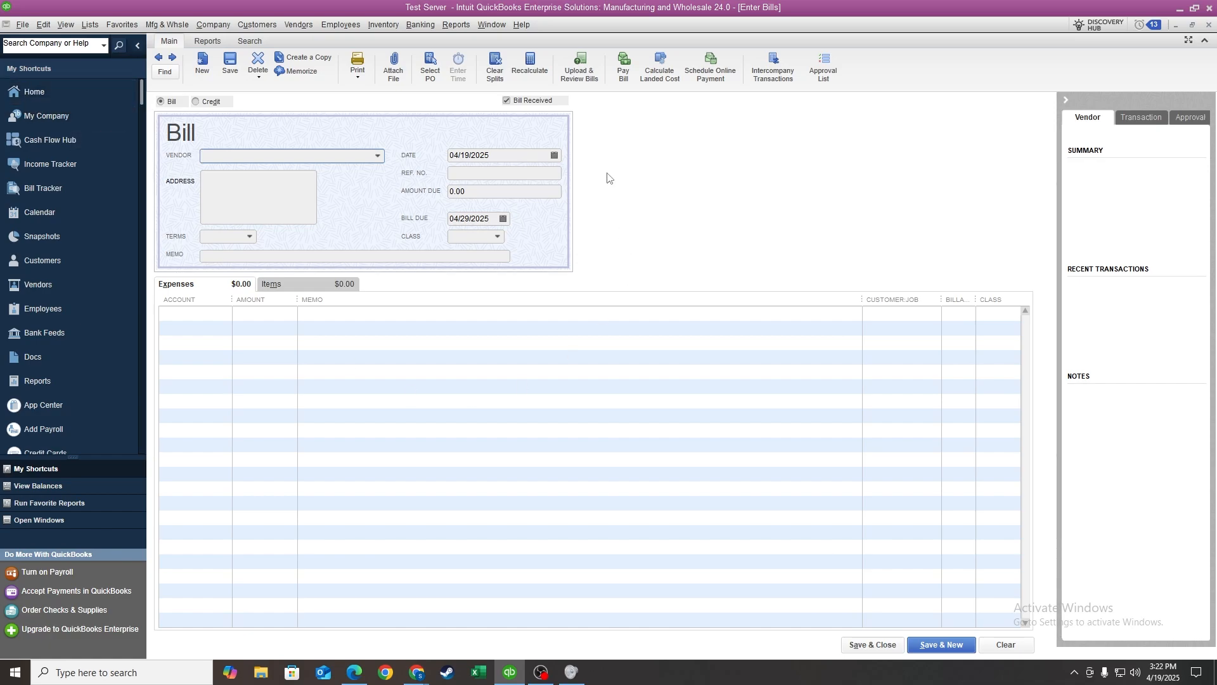
{"action": "left_click", "coordinate": [63, 27]}
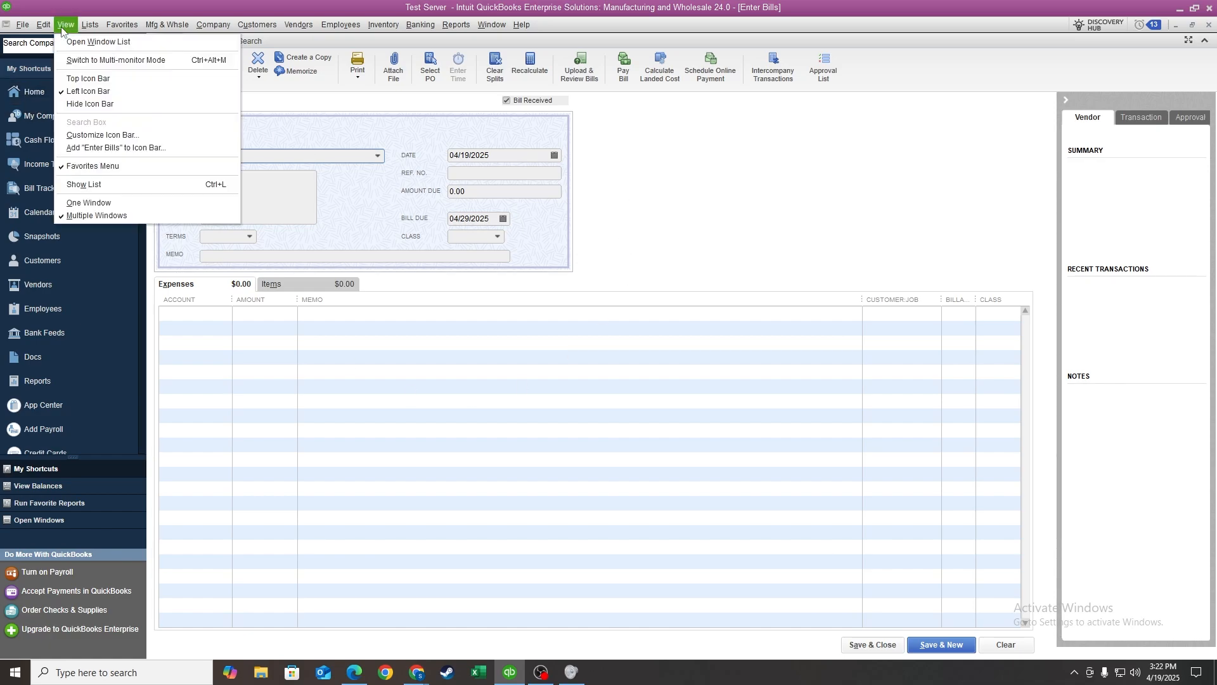
{"action": "left_click", "coordinate": [103, 148]}
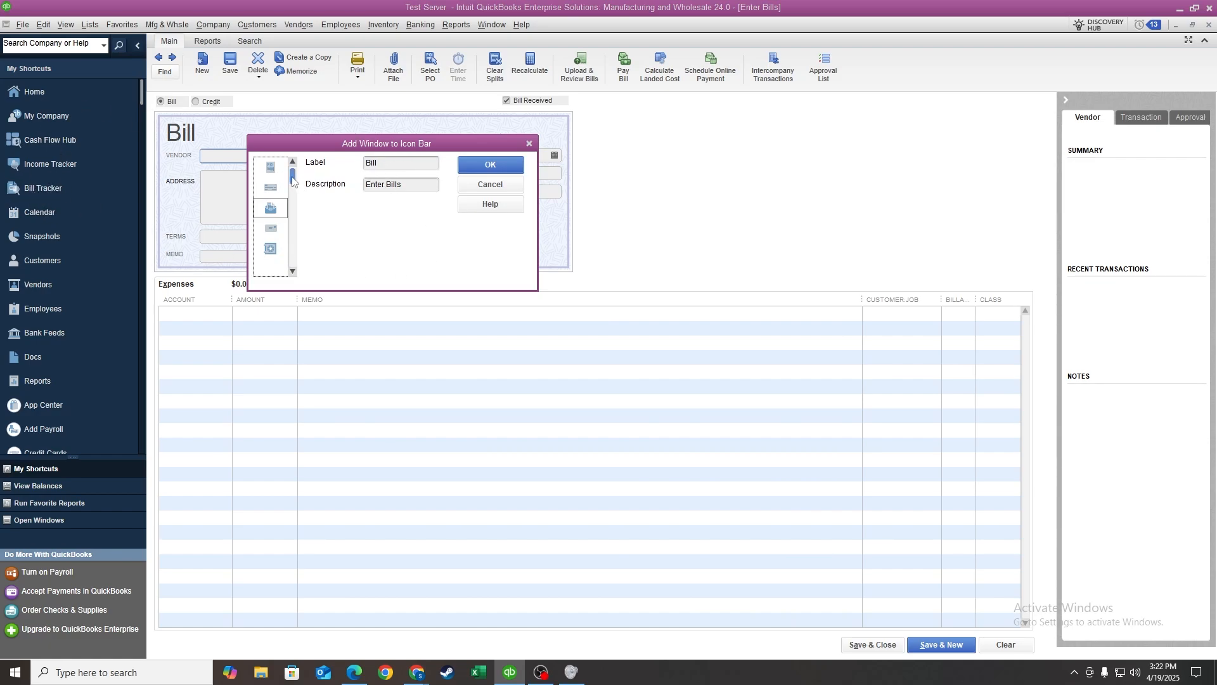
{"action": "left_click_drag", "start_coordinate": [293, 175], "coordinate": [292, 256]}
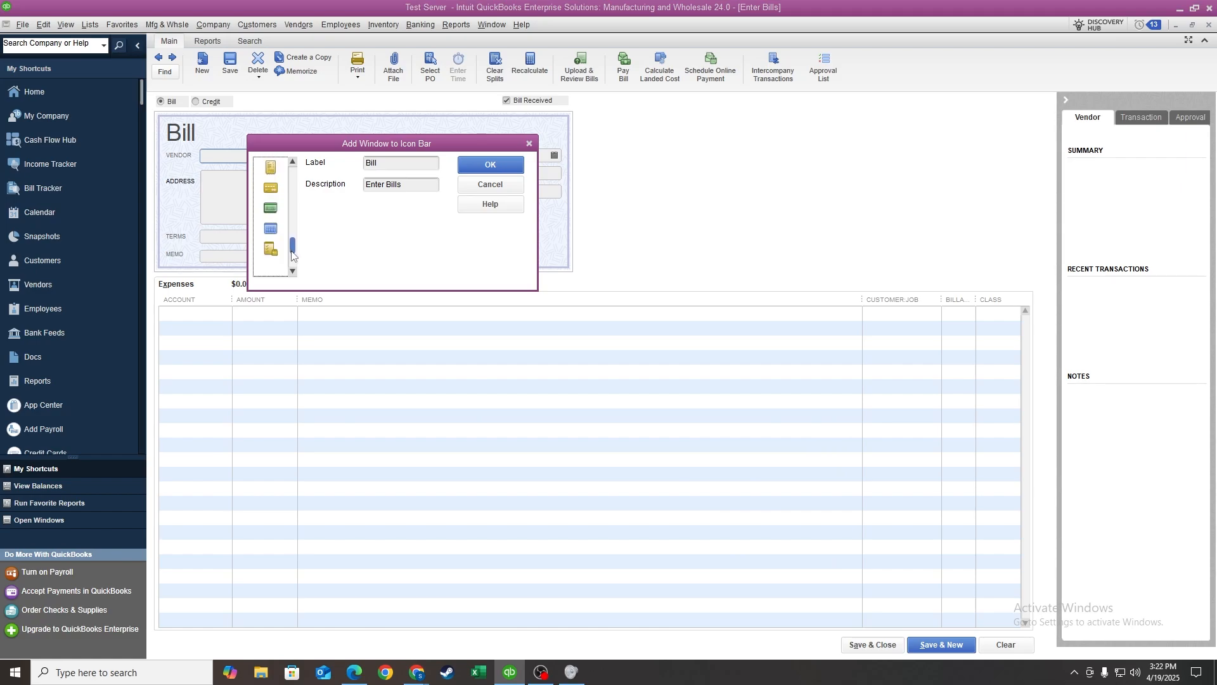
{"action": "scroll", "coordinate": [275, 241], "scroll_direction": "up", "scroll_amount": 1}
{"action": "scroll", "coordinate": [276, 238], "scroll_direction": "up", "scroll_amount": 1}
{"action": "scroll", "coordinate": [276, 234], "scroll_direction": "up", "scroll_amount": 1}
{"action": "scroll", "coordinate": [276, 231], "scroll_direction": "up", "scroll_amount": 1}
{"action": "scroll", "coordinate": [277, 227], "scroll_direction": "up", "scroll_amount": 1}
{"action": "left_click", "coordinate": [271, 188]}
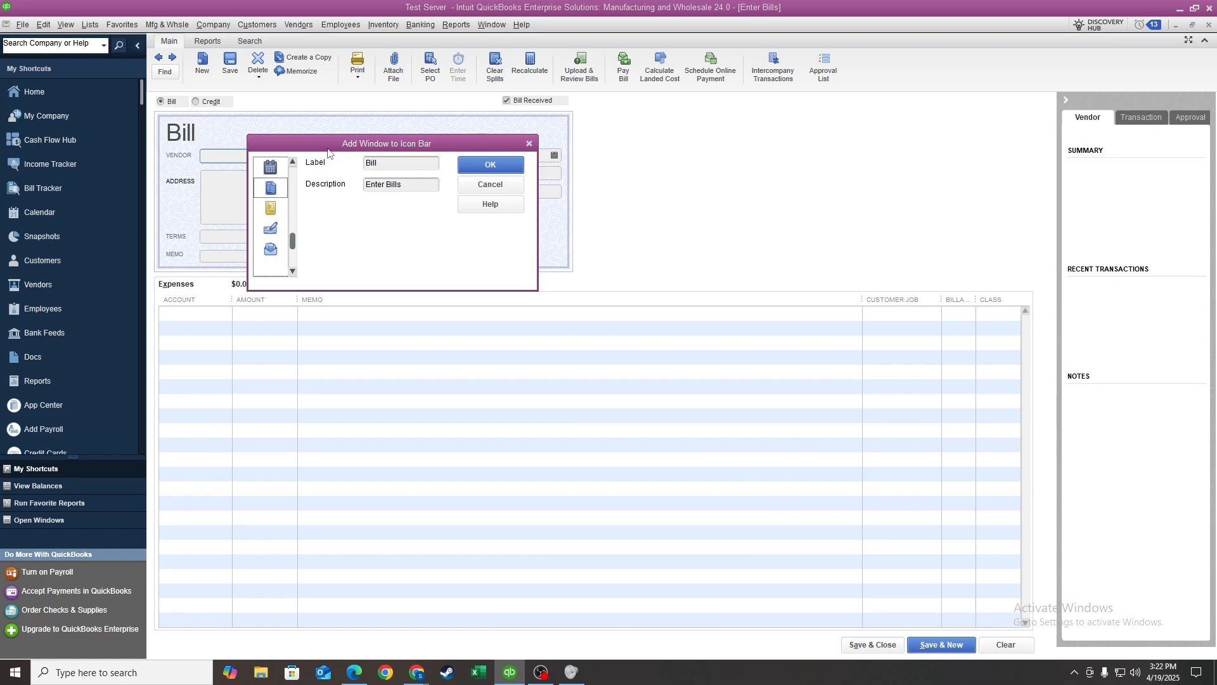
{"action": "left_click", "coordinate": [491, 166]}
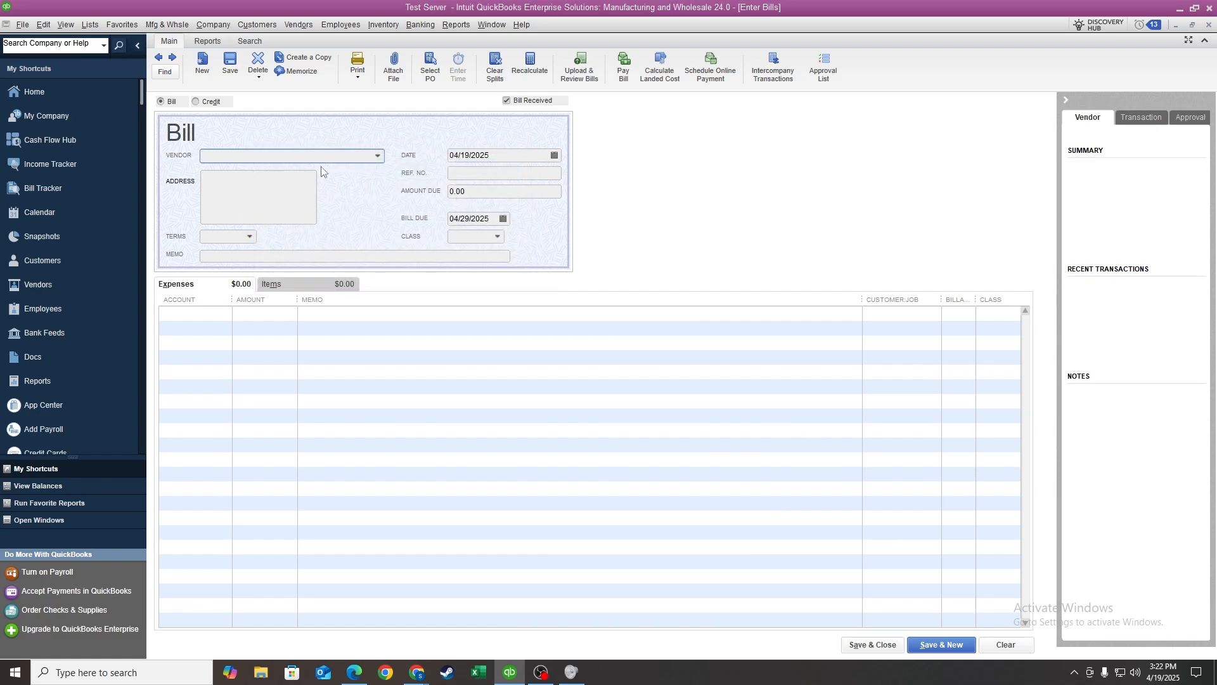
- Close the Enter Bills window and reopen it from the new Bill shortcut
{"action": "scroll", "coordinate": [91, 151], "scroll_direction": "down", "scroll_amount": 1}
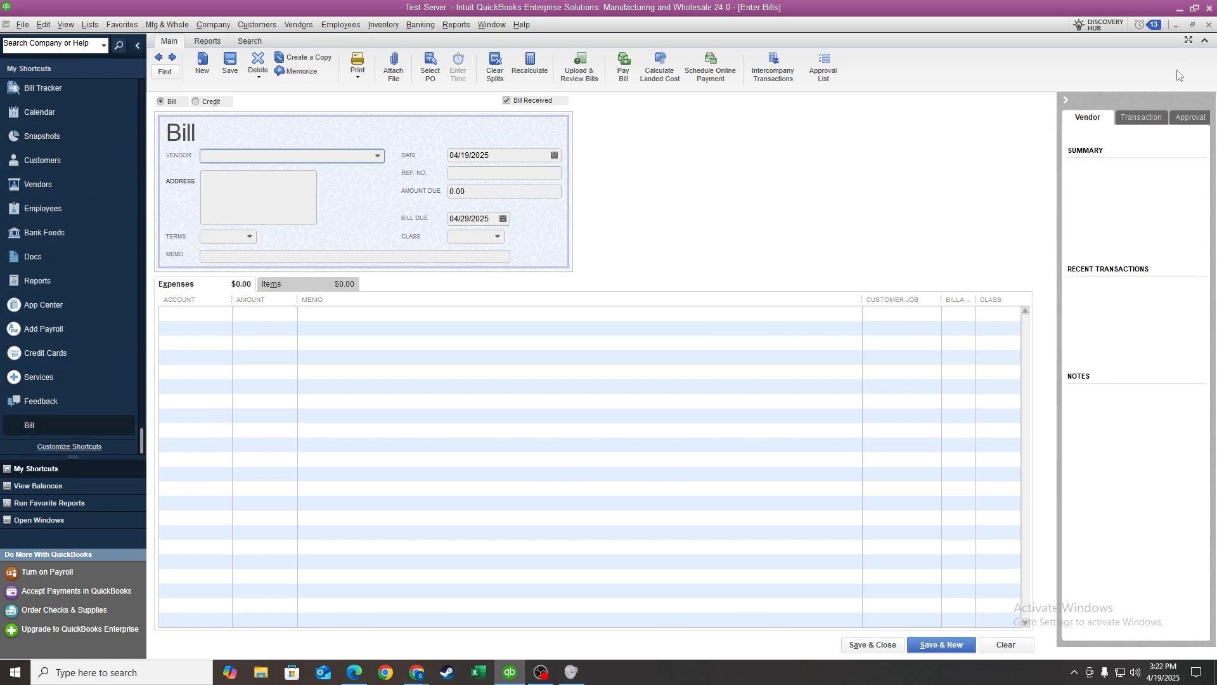
{"action": "left_click", "coordinate": [1208, 26]}
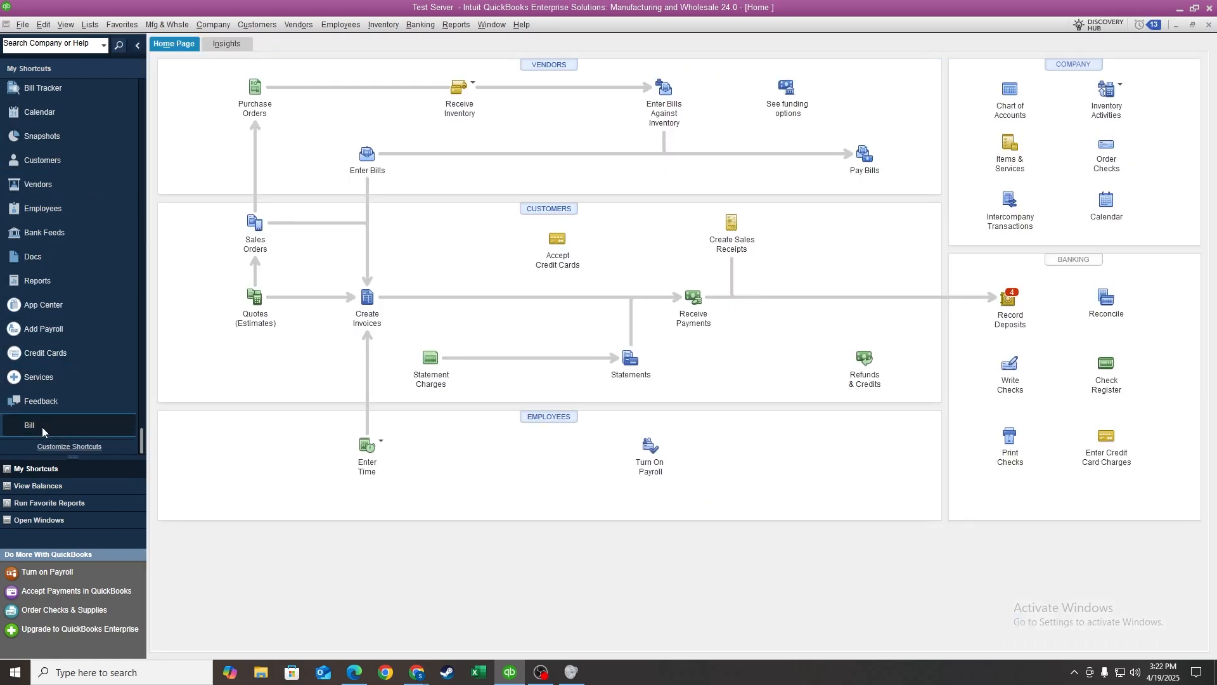
{"action": "left_click", "coordinate": [42, 429]}
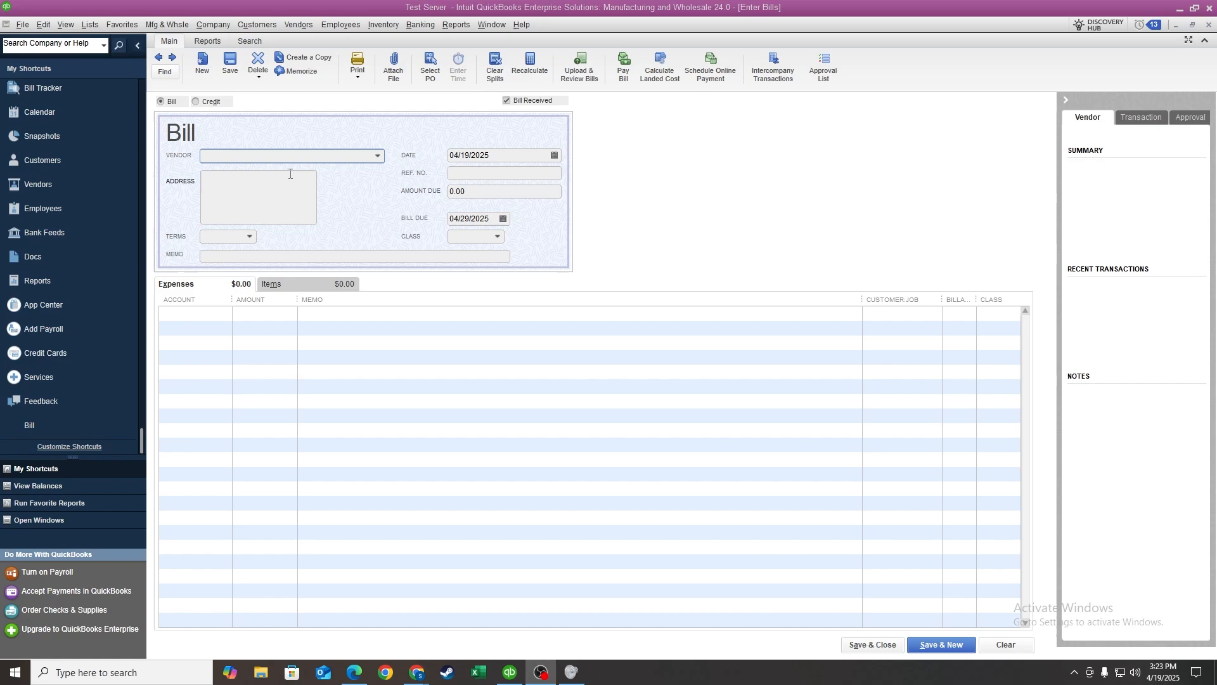
- Start a new icon bar item for the Print 1099s/1096 command and select its icon
{"action": "left_click", "coordinate": [66, 25]}
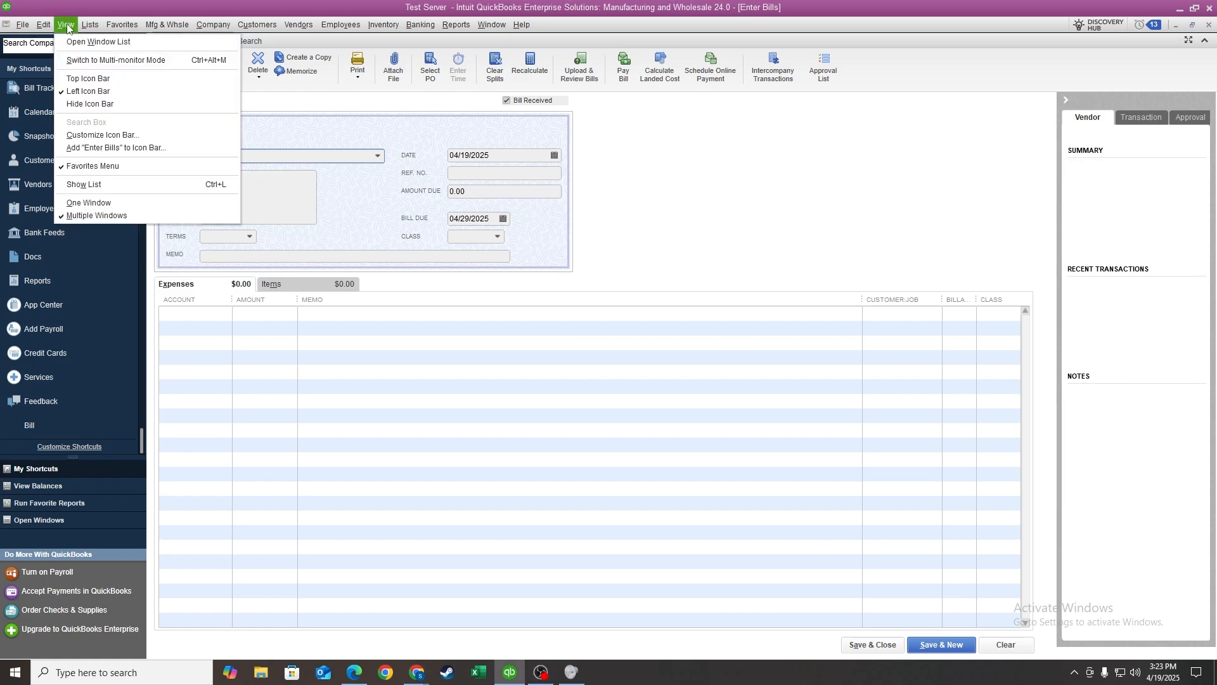
{"action": "left_click", "coordinate": [118, 135]}
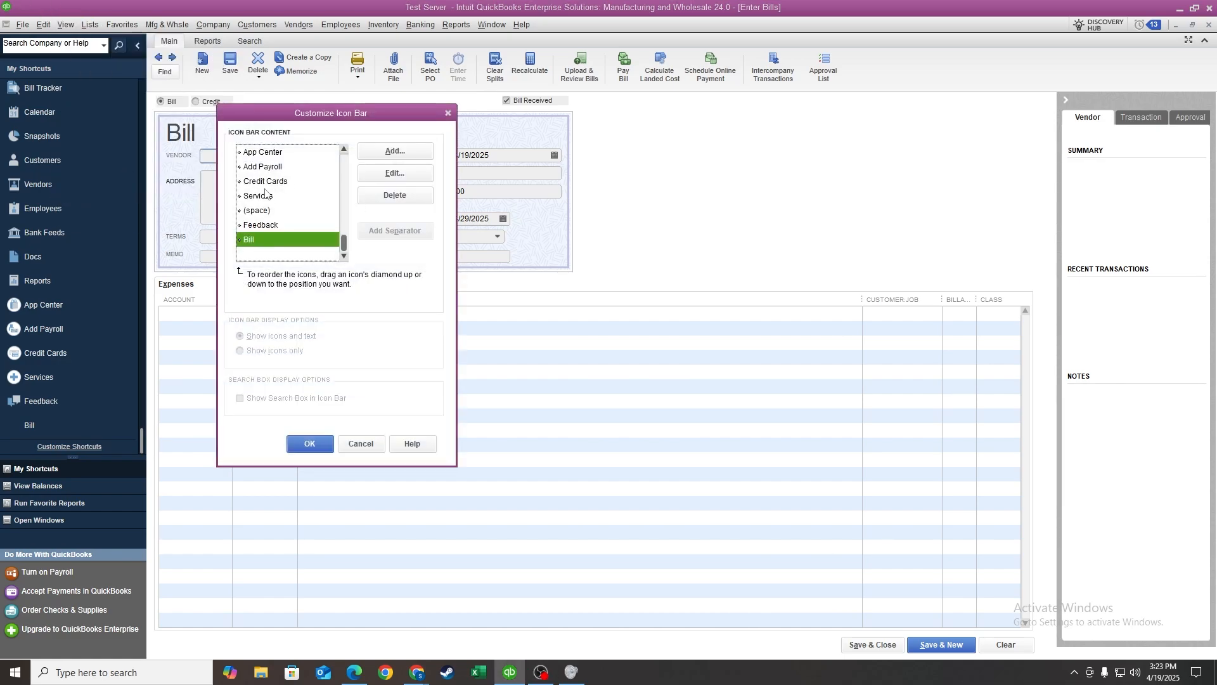
{"action": "scroll", "coordinate": [268, 193], "scroll_direction": "up", "scroll_amount": 5}
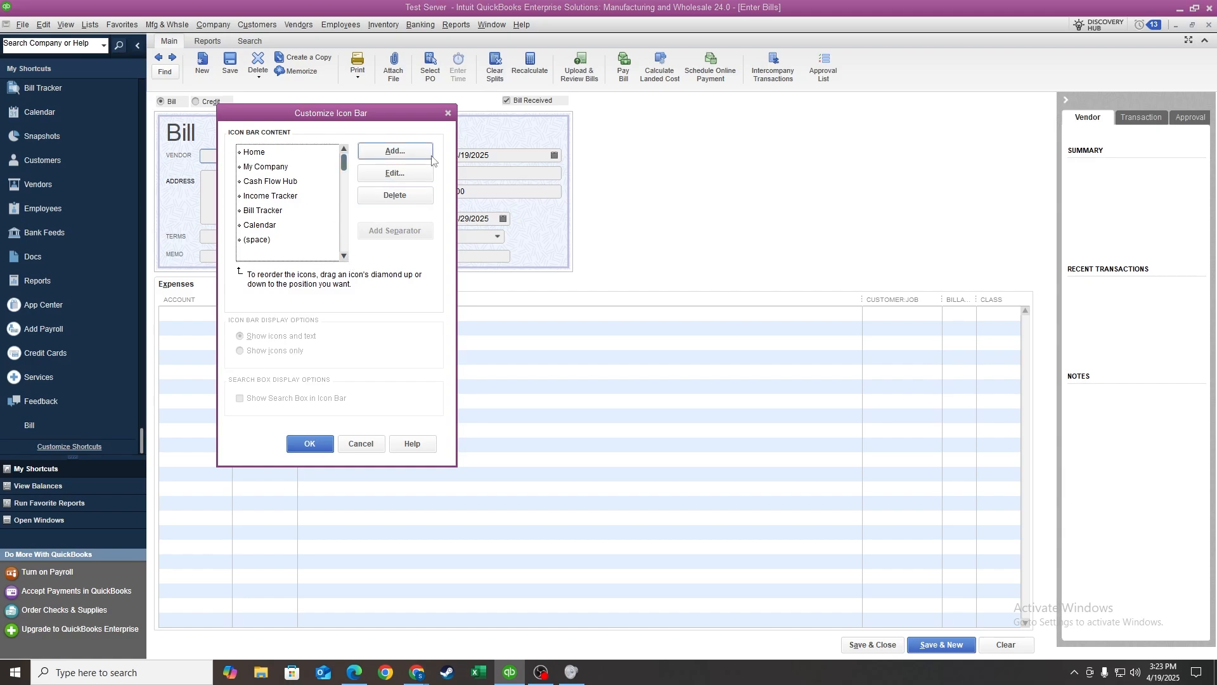
{"action": "left_click", "coordinate": [408, 156]}
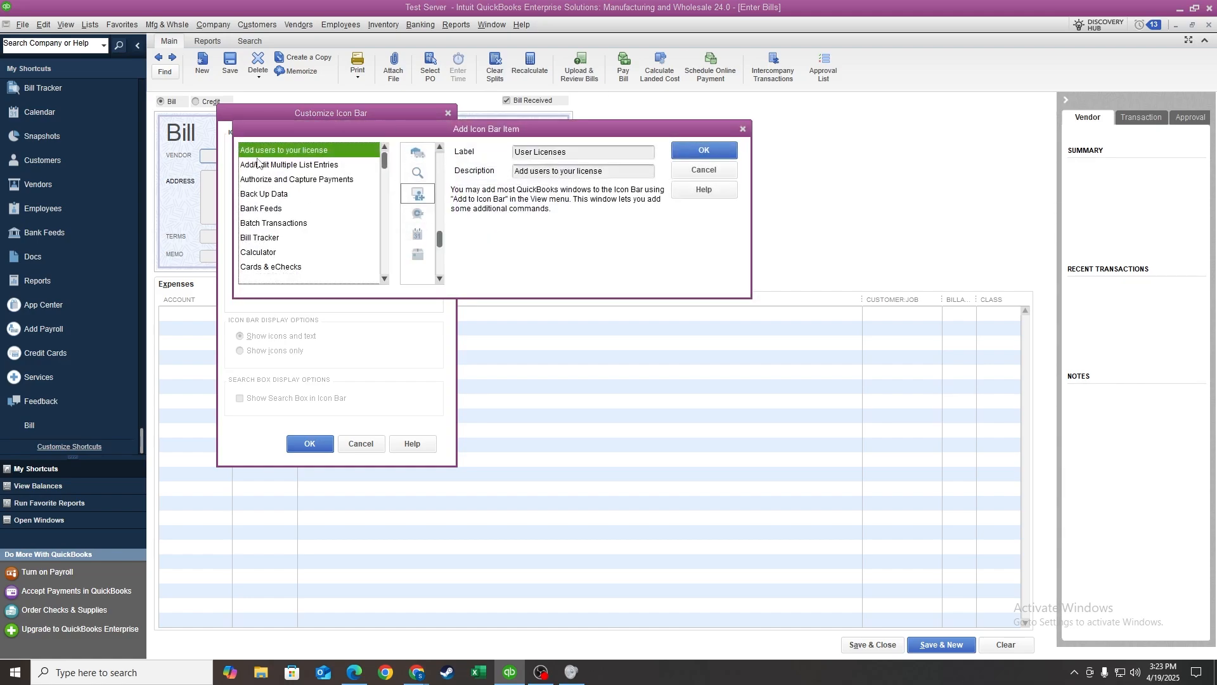
{"action": "scroll", "coordinate": [303, 193], "scroll_direction": "down", "scroll_amount": 2}
{"action": "scroll", "coordinate": [302, 195], "scroll_direction": "down", "scroll_amount": 1}
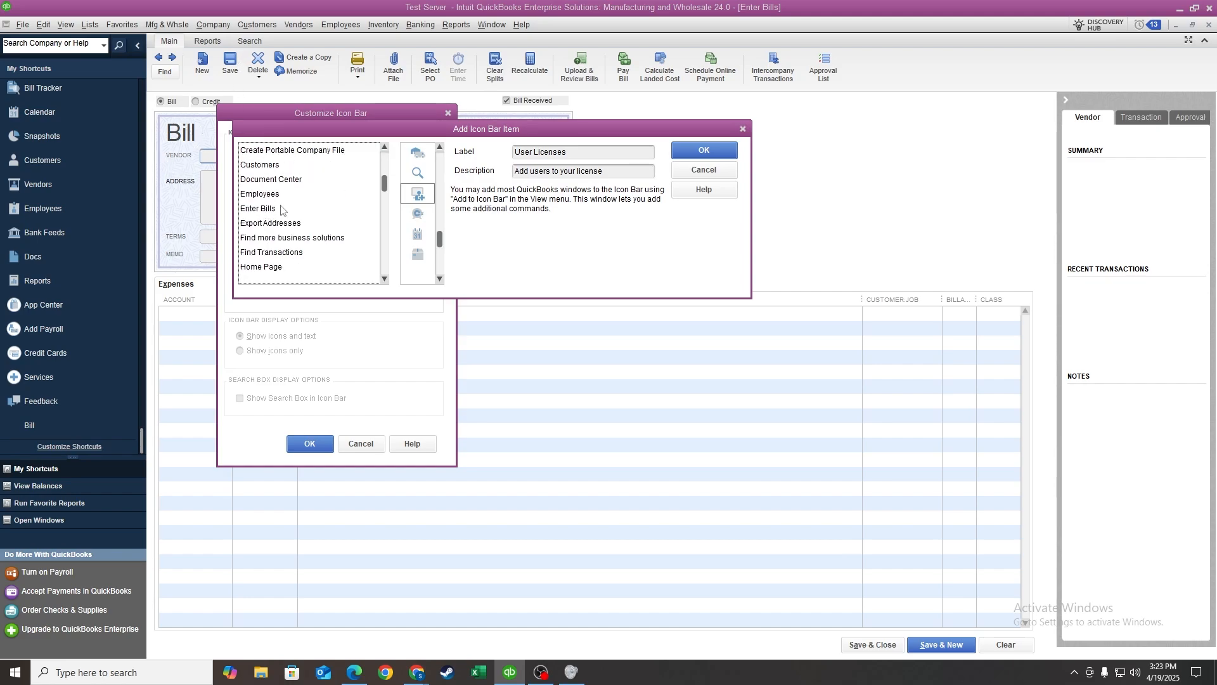
{"action": "scroll", "coordinate": [283, 210], "scroll_direction": "down", "scroll_amount": 3}
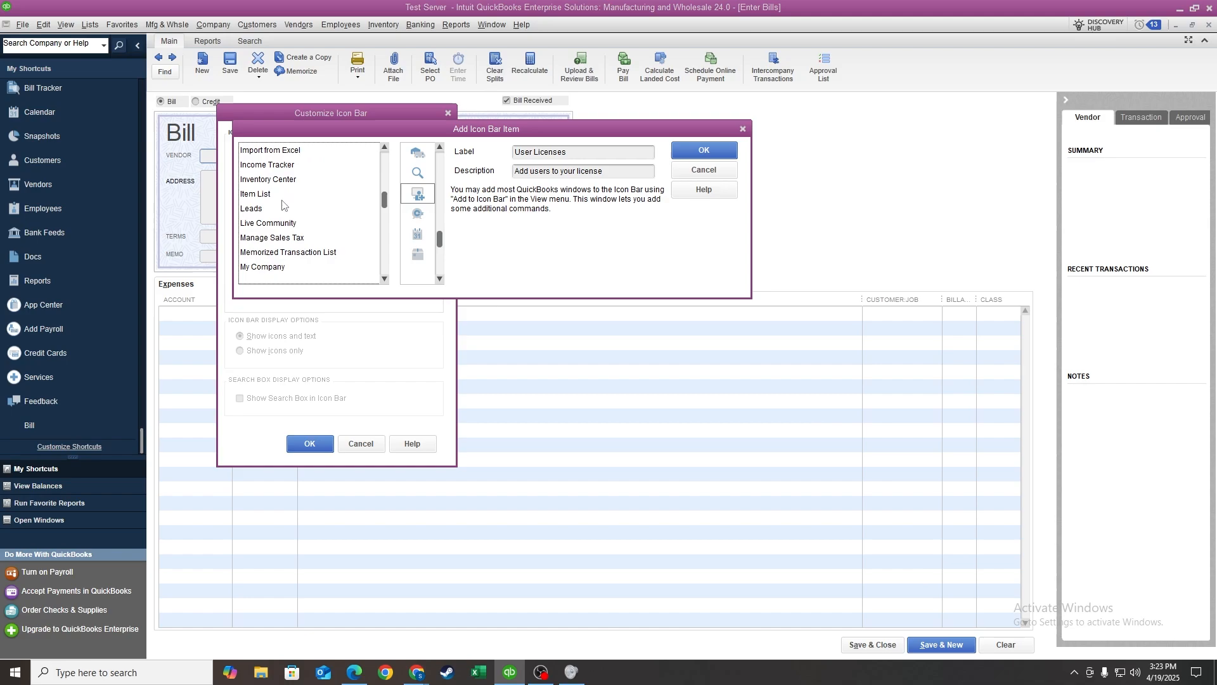
{"action": "scroll", "coordinate": [286, 209], "scroll_direction": "down", "scroll_amount": 2}
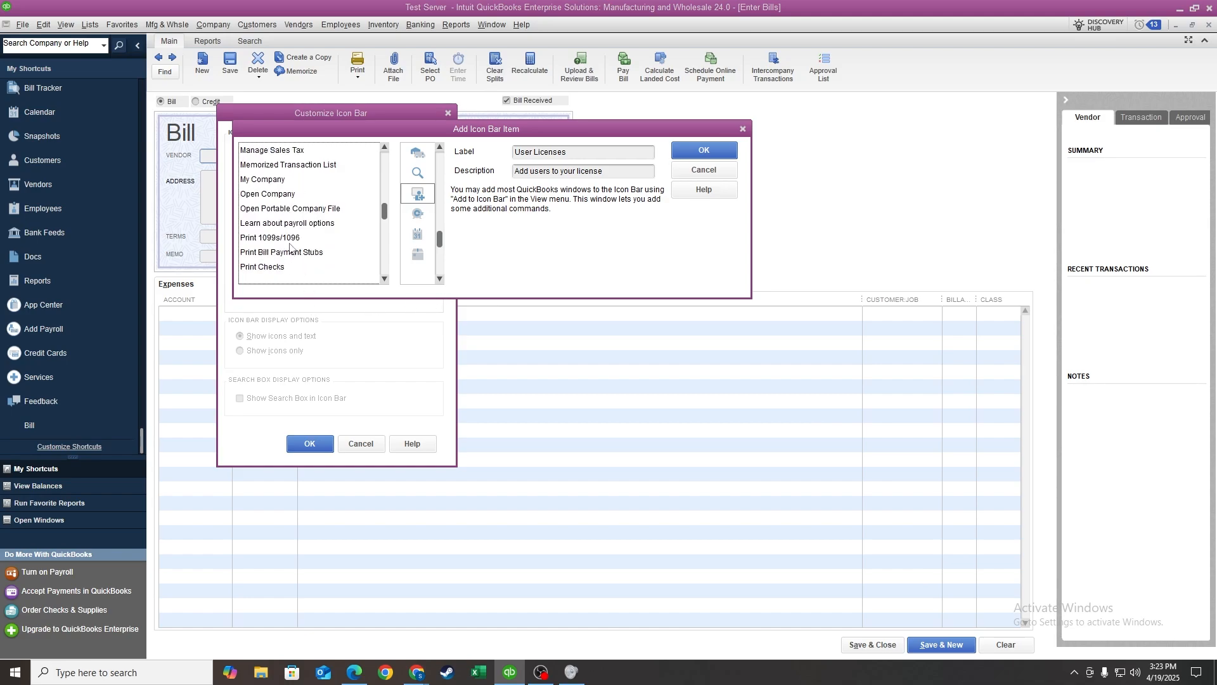
{"action": "left_click", "coordinate": [292, 239]}
{"action": "left_click", "coordinate": [415, 212]}
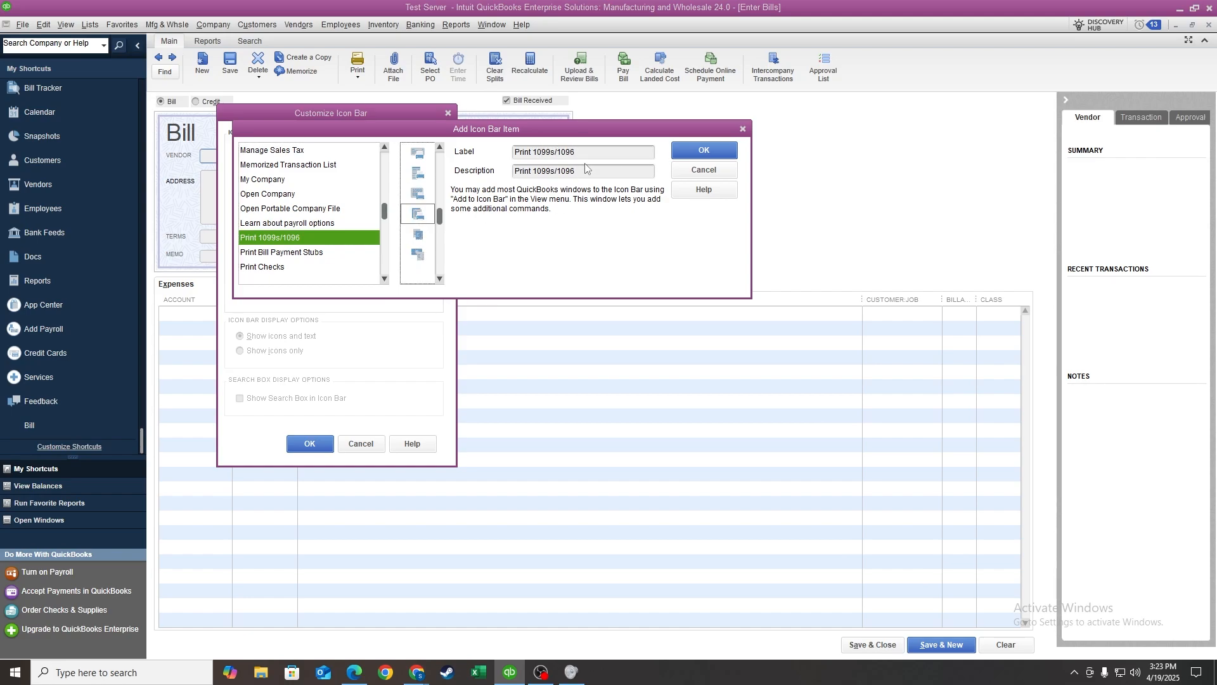
- Set the item's description to "Annual Sub Contractor Forms" and save the new Print 1099s/1096 shortcut to the icon bar
{"action": "left_click_drag", "start_coordinate": [589, 170], "coordinate": [448, 182]}
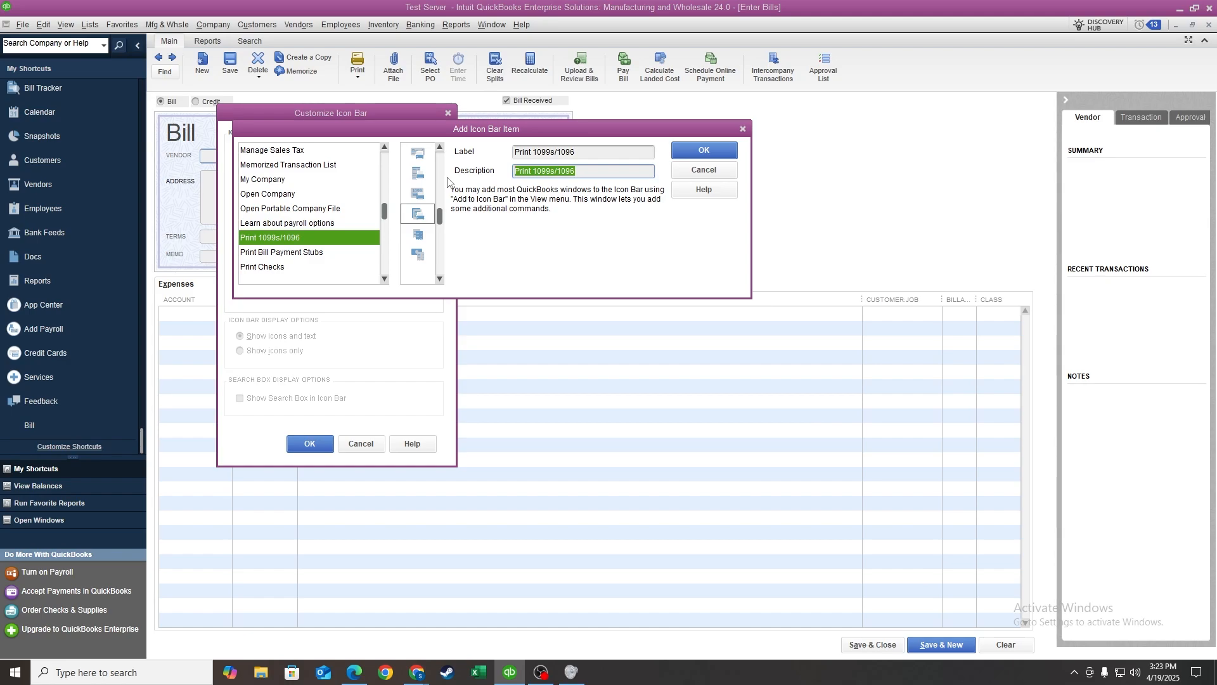
{"action": "type", "text": "Annual Sub Contractor F"}
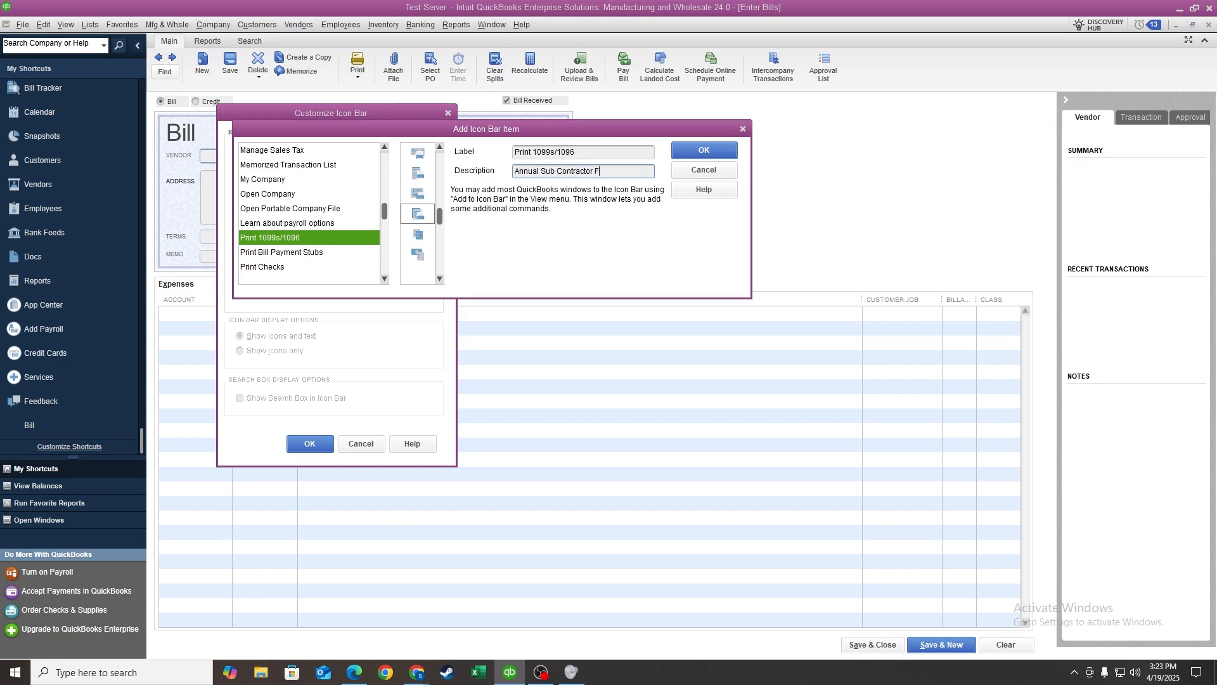
{"action": "type", "text": "orms"}
{"action": "left_click", "coordinate": [704, 151]}
{"action": "left_click", "coordinate": [310, 444]}
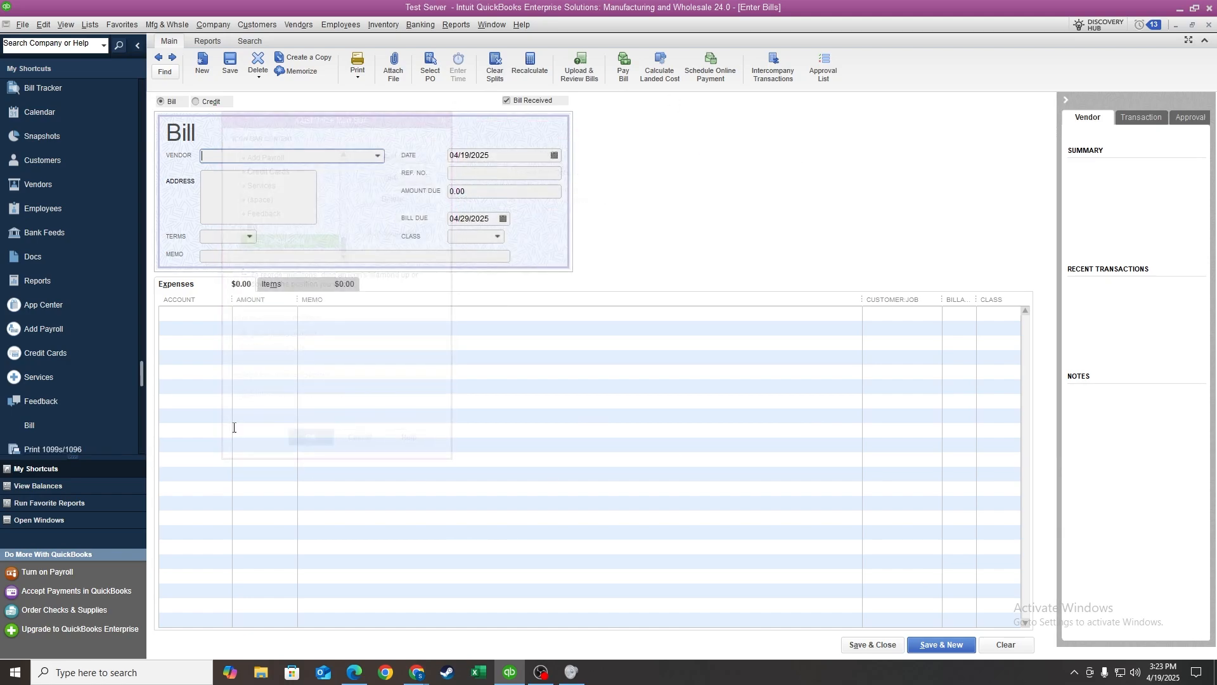
{"action": "scroll", "coordinate": [38, 329], "scroll_direction": "down", "scroll_amount": 1}
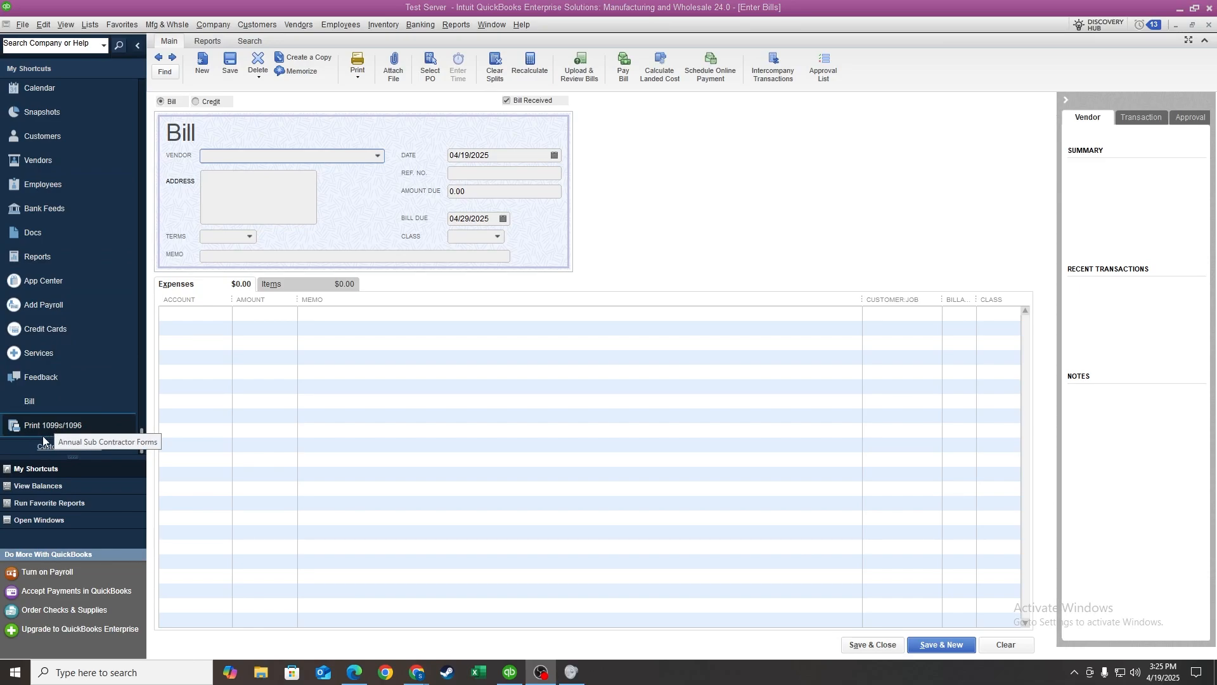
- Reorder the icon bar so Print 1099s/1096 comes first, above Home, and save the order
{"action": "scroll", "coordinate": [49, 401], "scroll_direction": "up", "scroll_amount": 3}
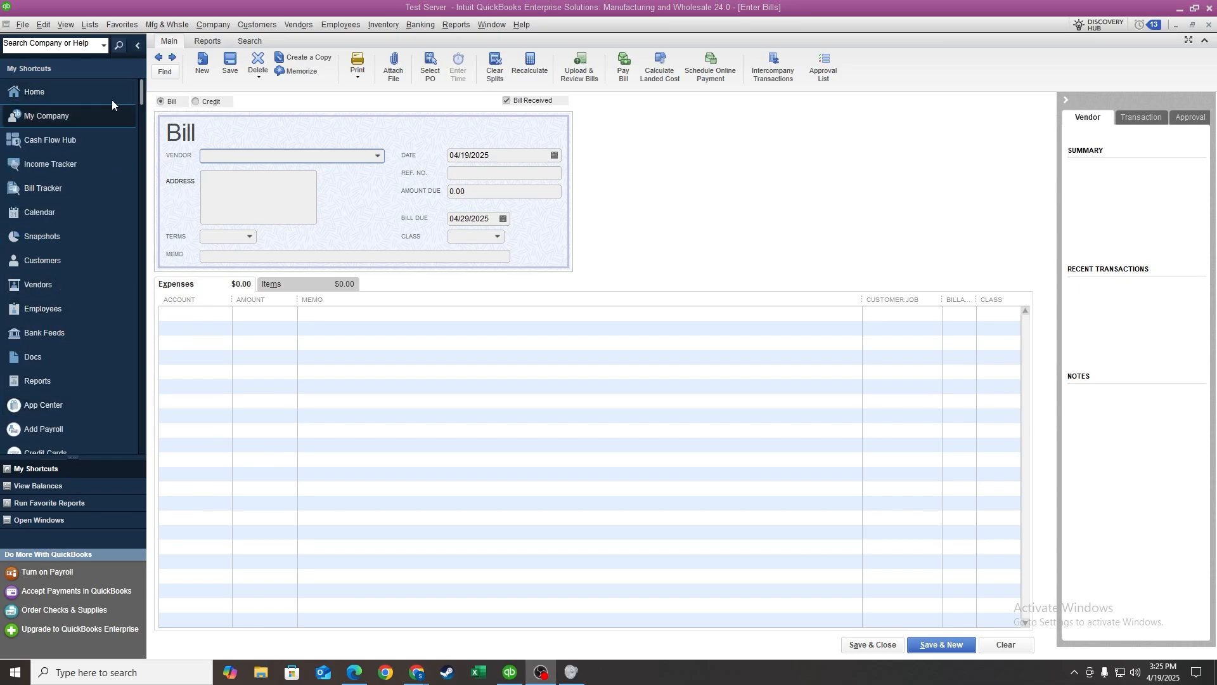
{"action": "scroll", "coordinate": [72, 288], "scroll_direction": "down", "scroll_amount": 3}
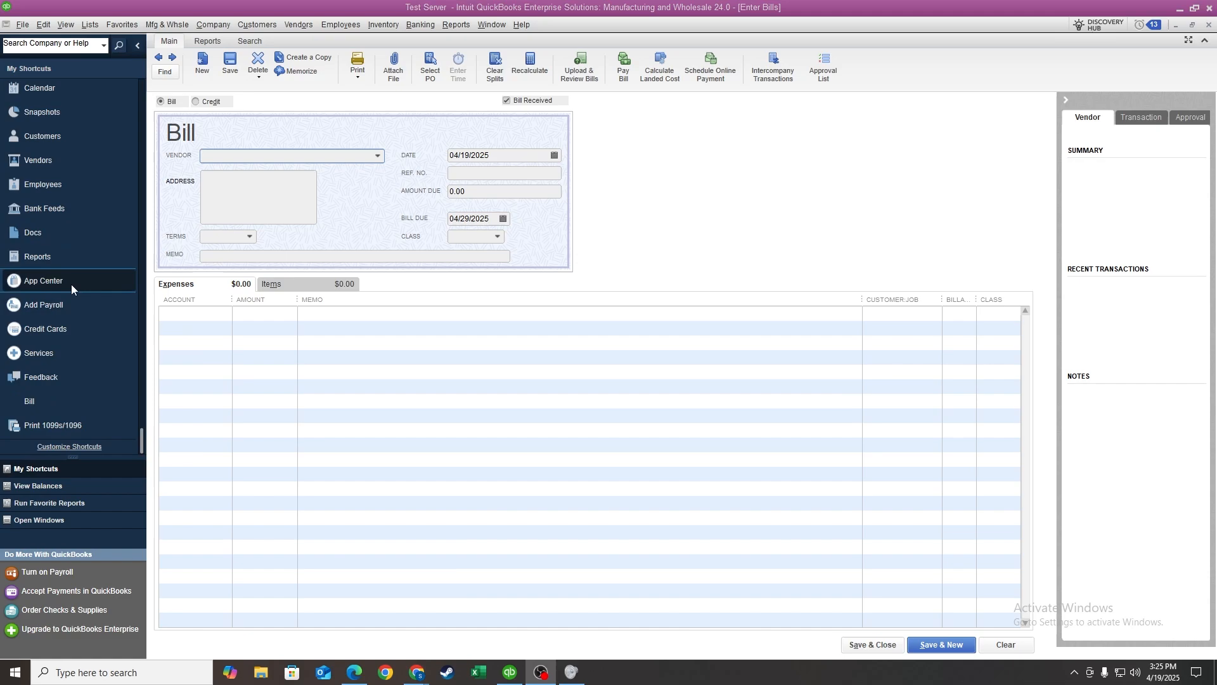
{"action": "left_click", "coordinate": [72, 447]}
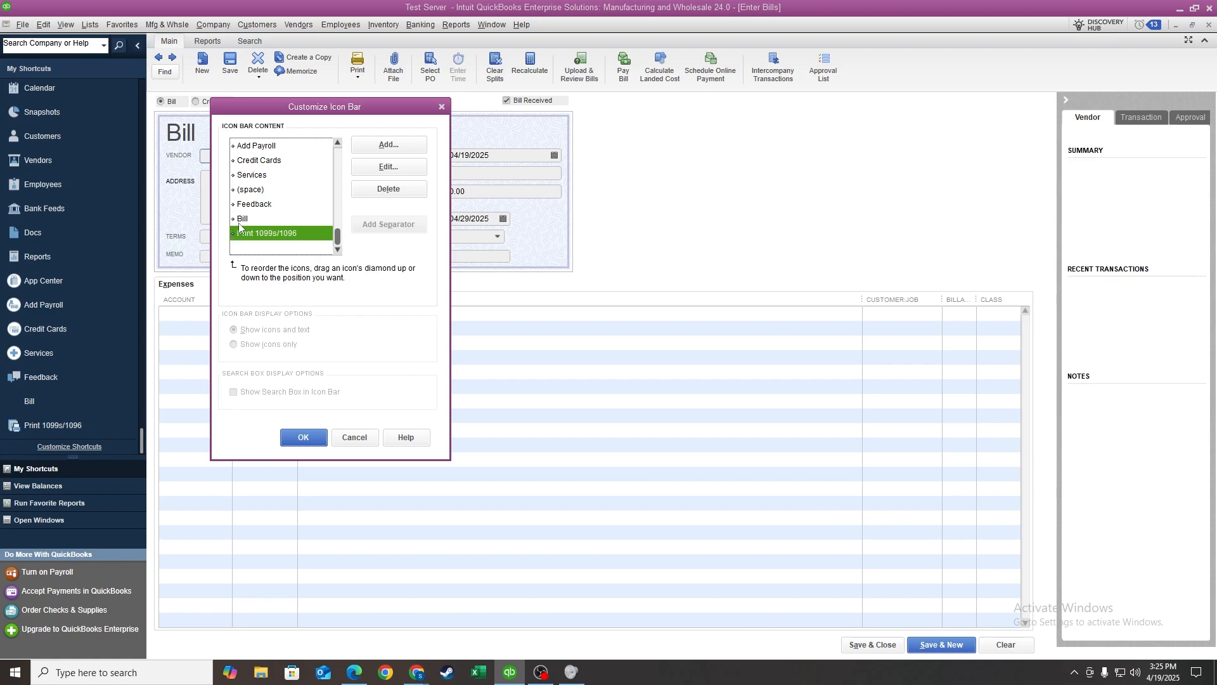
{"action": "scroll", "coordinate": [256, 244], "scroll_direction": "up", "scroll_amount": 1}
{"action": "scroll", "coordinate": [256, 245], "scroll_direction": "down", "scroll_amount": 1}
{"action": "left_click_drag", "start_coordinate": [229, 220], "coordinate": [252, 141]}
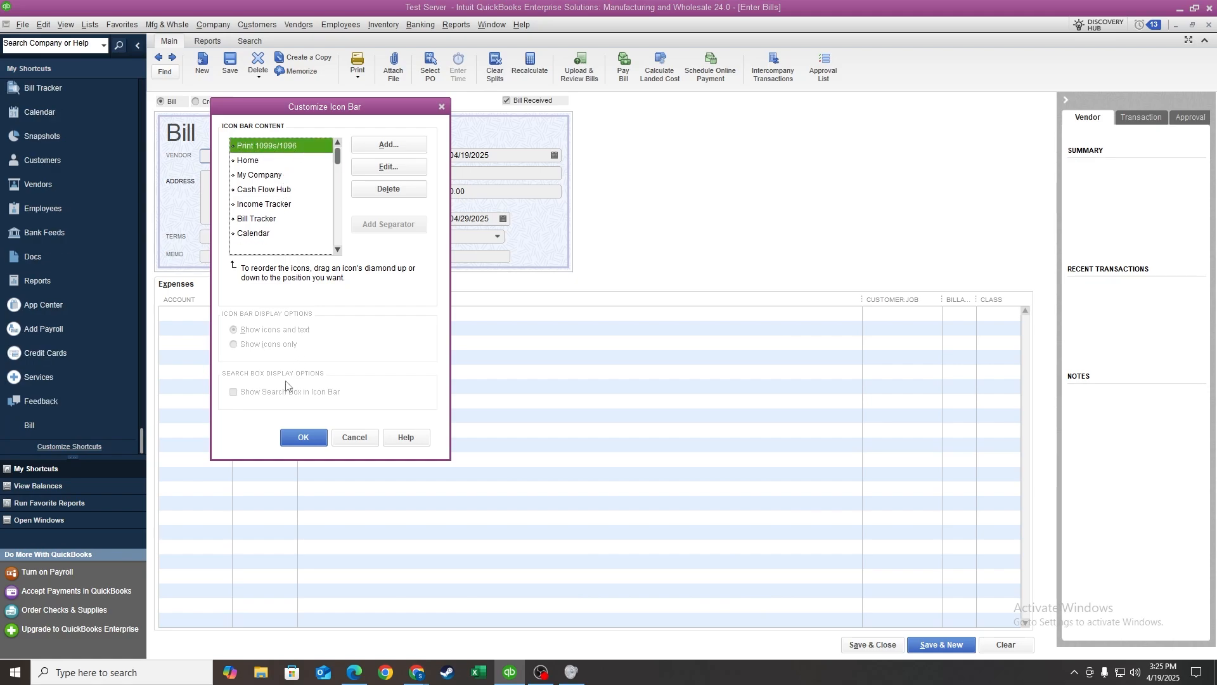
{"action": "left_click", "coordinate": [299, 437]}
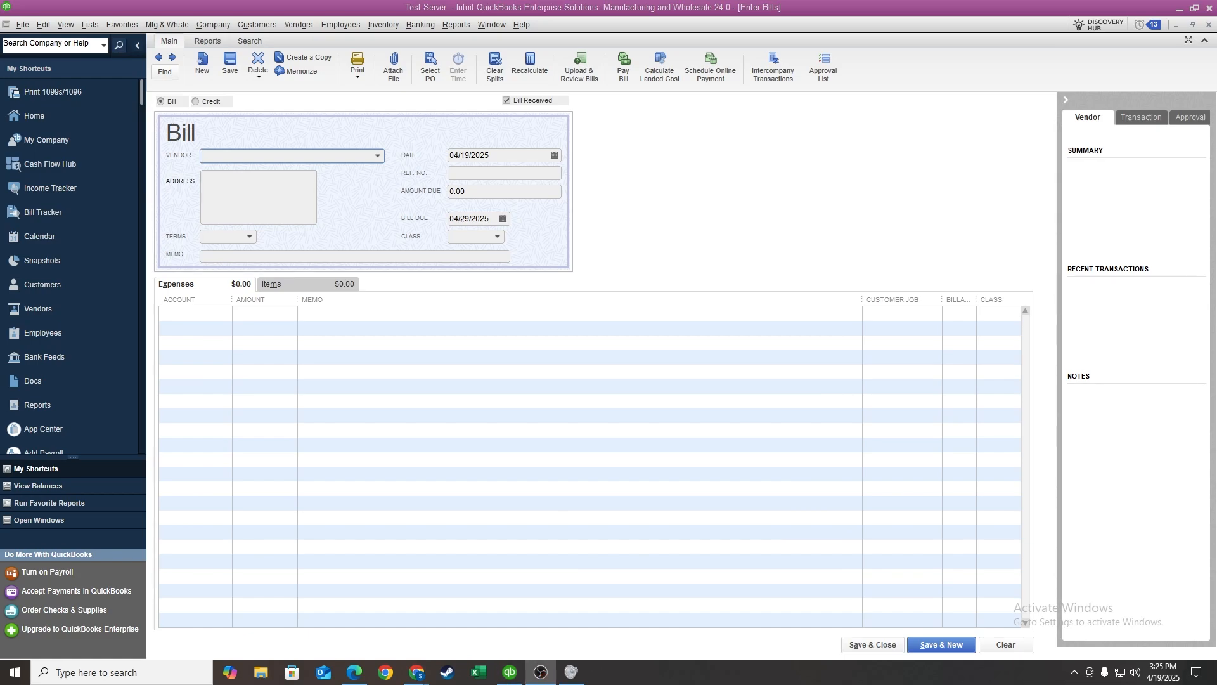
- Delete the Bill shortcut from the icon bar content
{"action": "scroll", "coordinate": [54, 186], "scroll_direction": "down", "scroll_amount": 3}
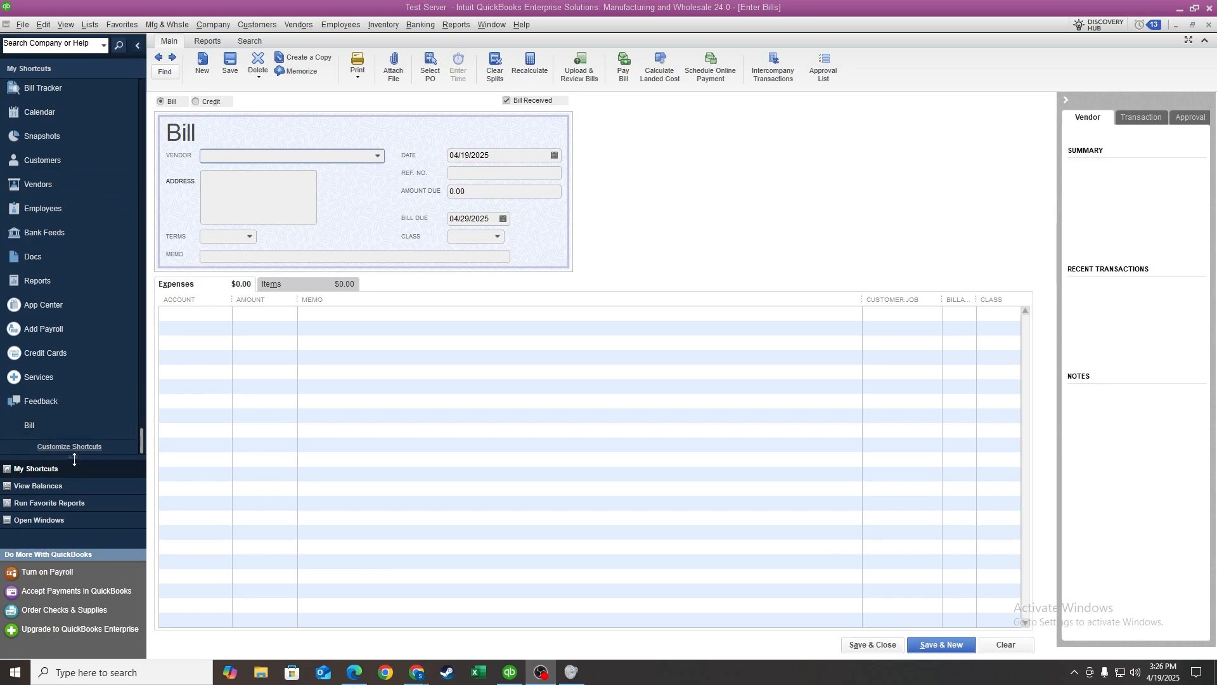
{"action": "left_click", "coordinate": [89, 447]}
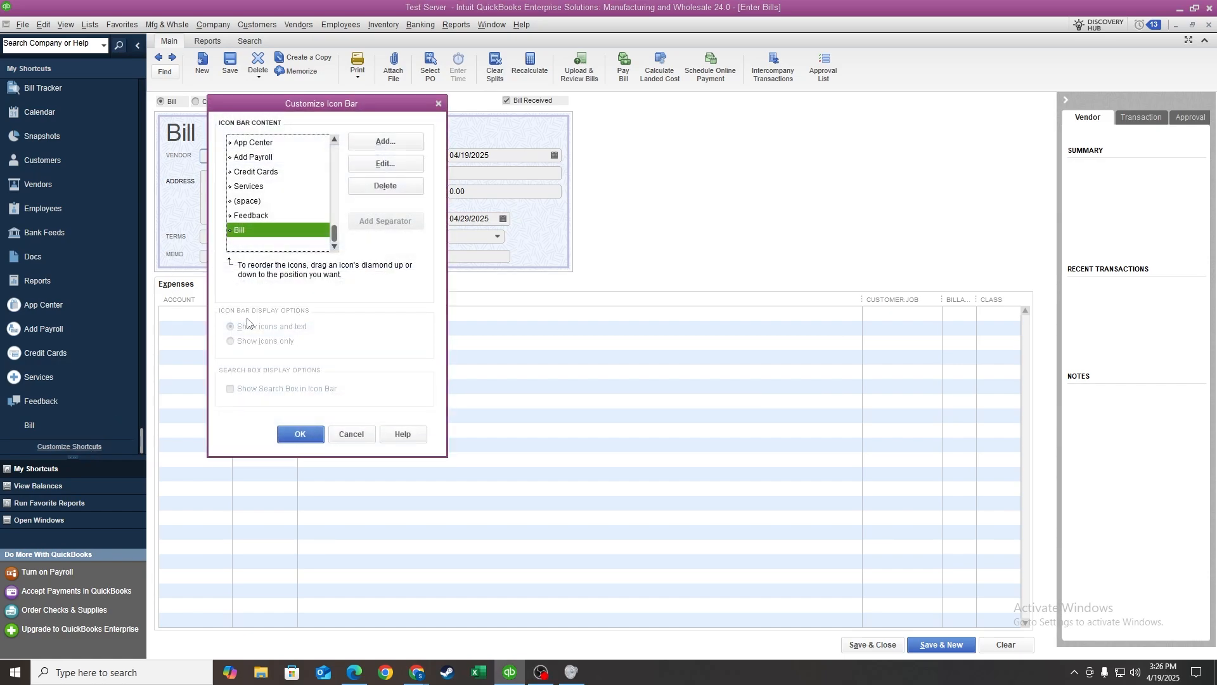
{"action": "left_click", "coordinate": [412, 191]}
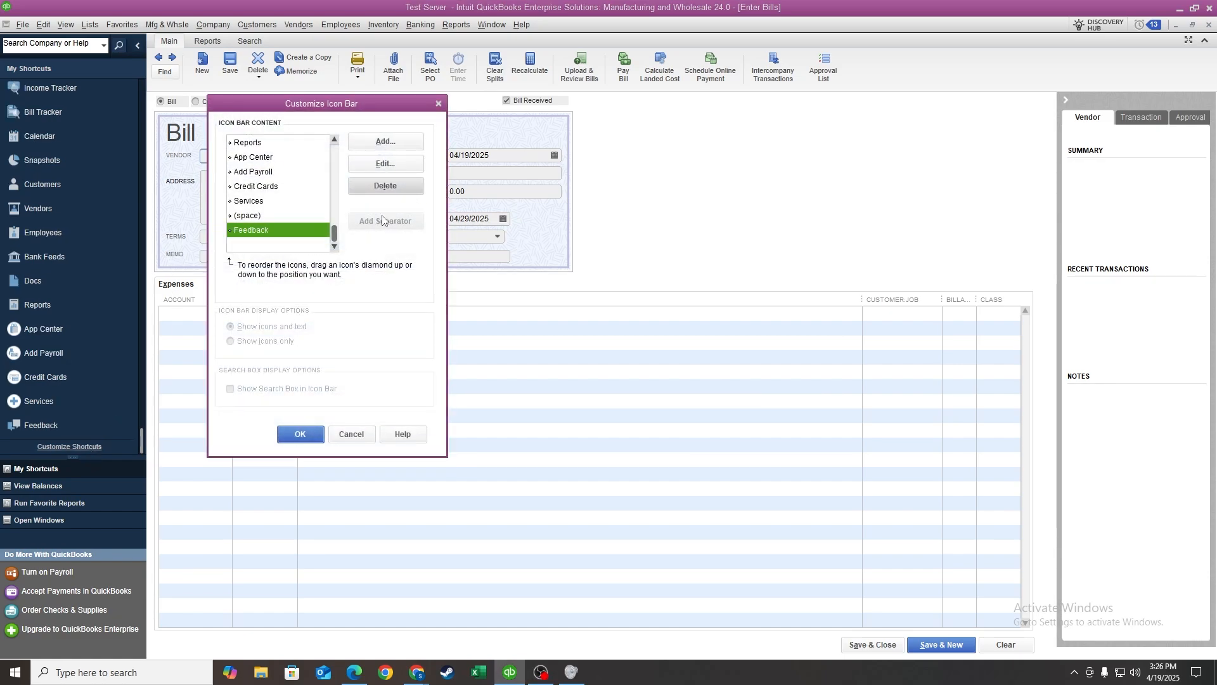
- Save the icon bar changes and bring up the Customize Shortcuts settings for a look before closing them unchanged
{"action": "left_click", "coordinate": [315, 439]}
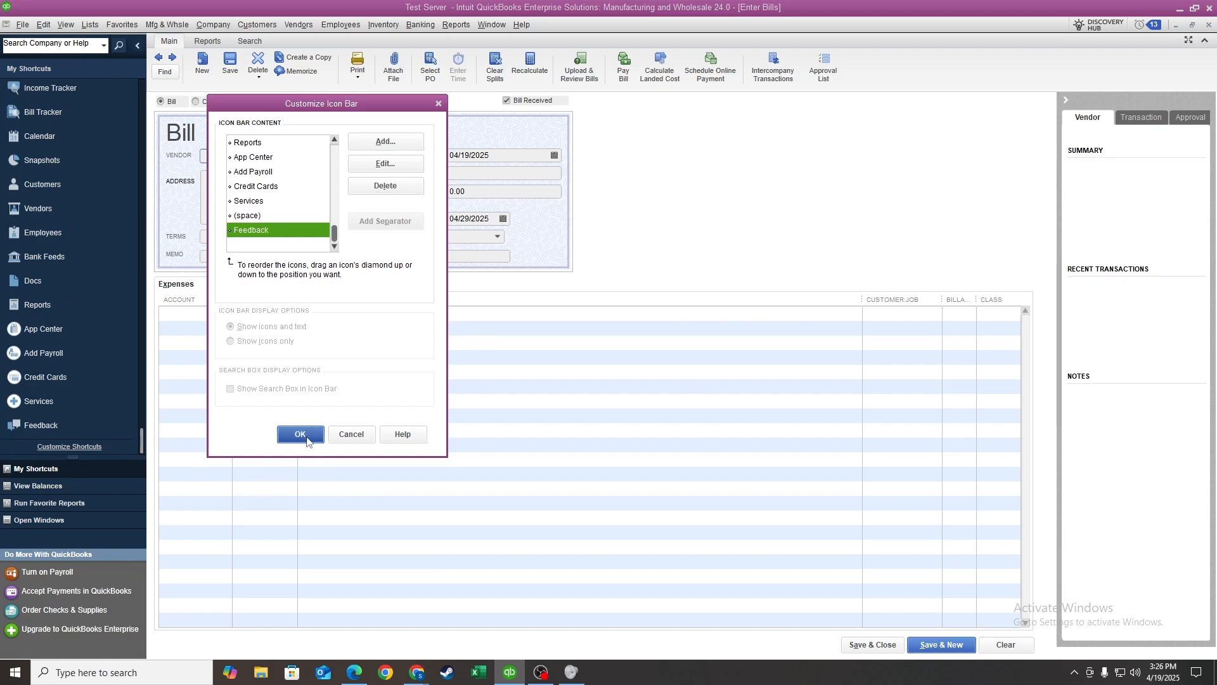
{"action": "scroll", "coordinate": [51, 330], "scroll_direction": "down", "scroll_amount": 3}
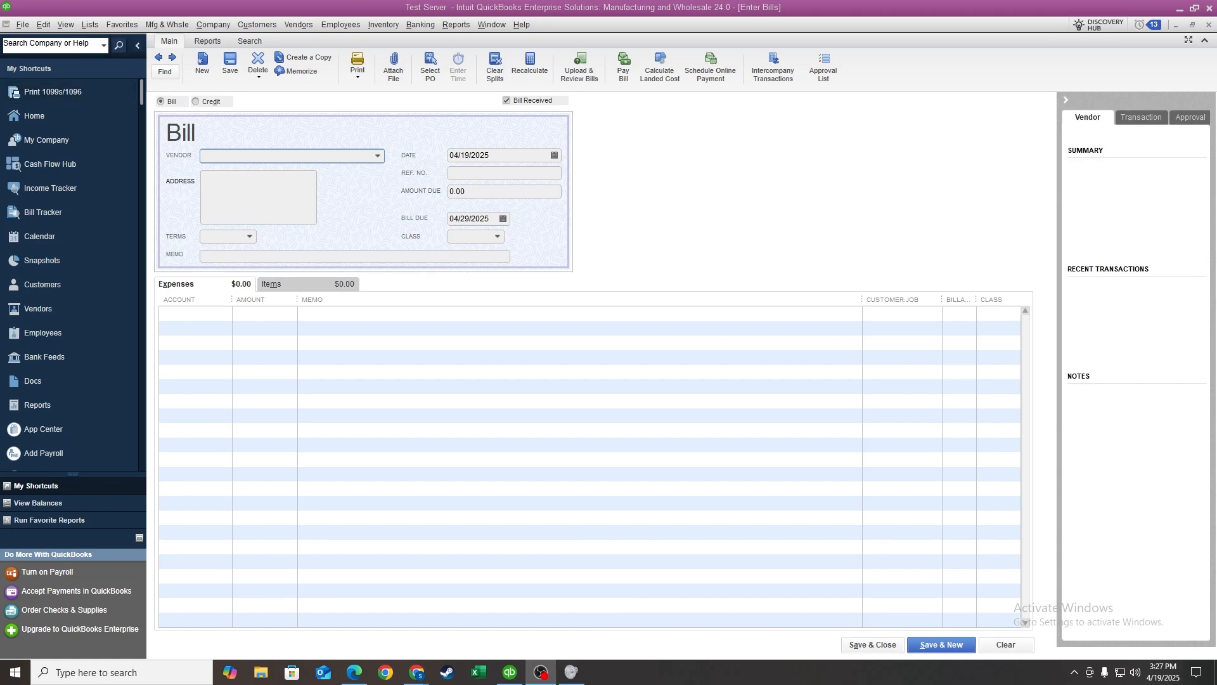
{"action": "scroll", "coordinate": [73, 190], "scroll_direction": "down", "scroll_amount": 3}
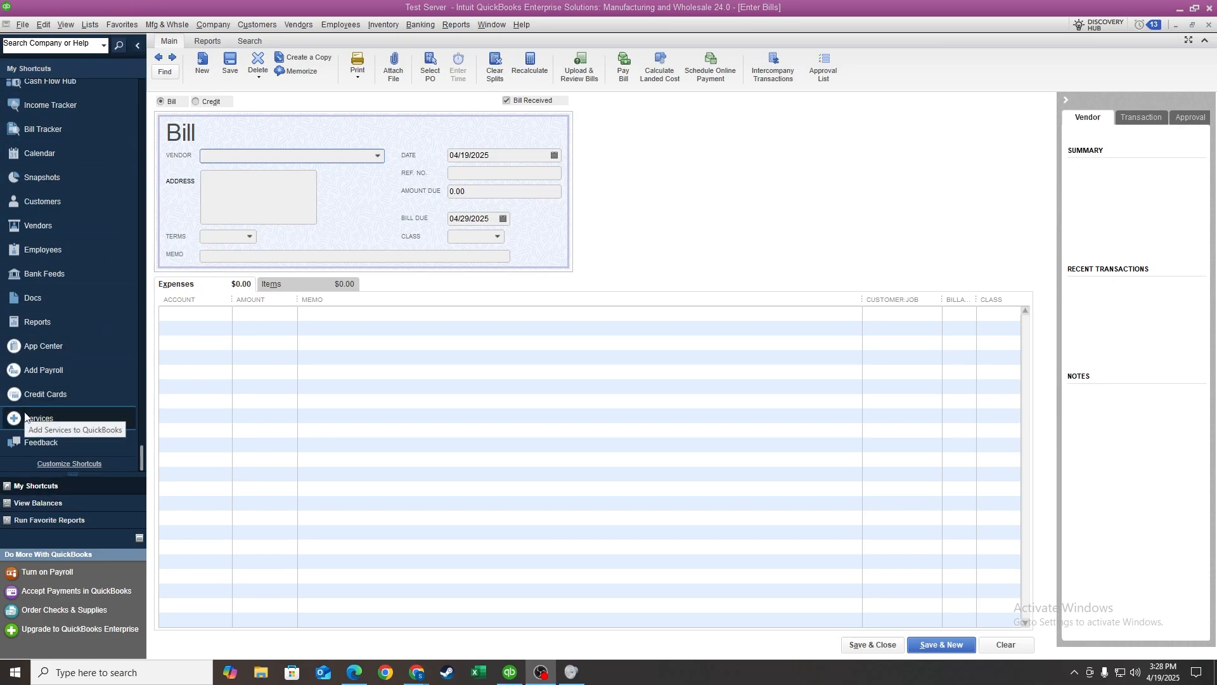
{"action": "left_click", "coordinate": [42, 466]}
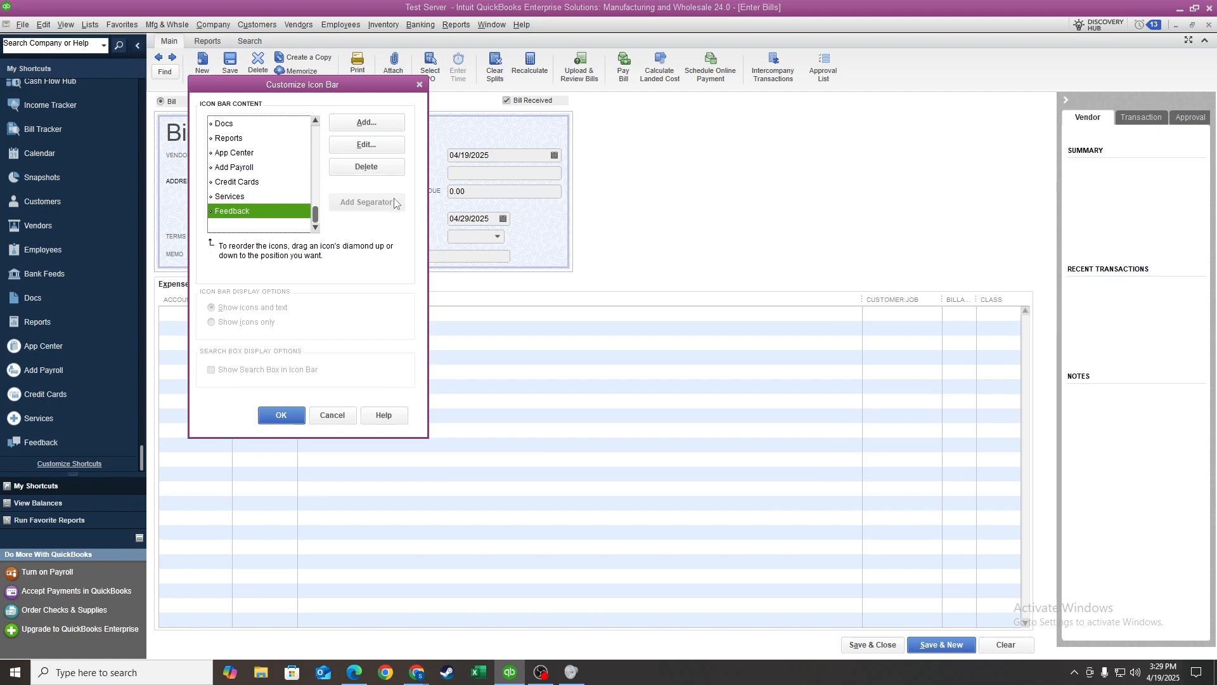
{"action": "left_click", "coordinate": [419, 85]}
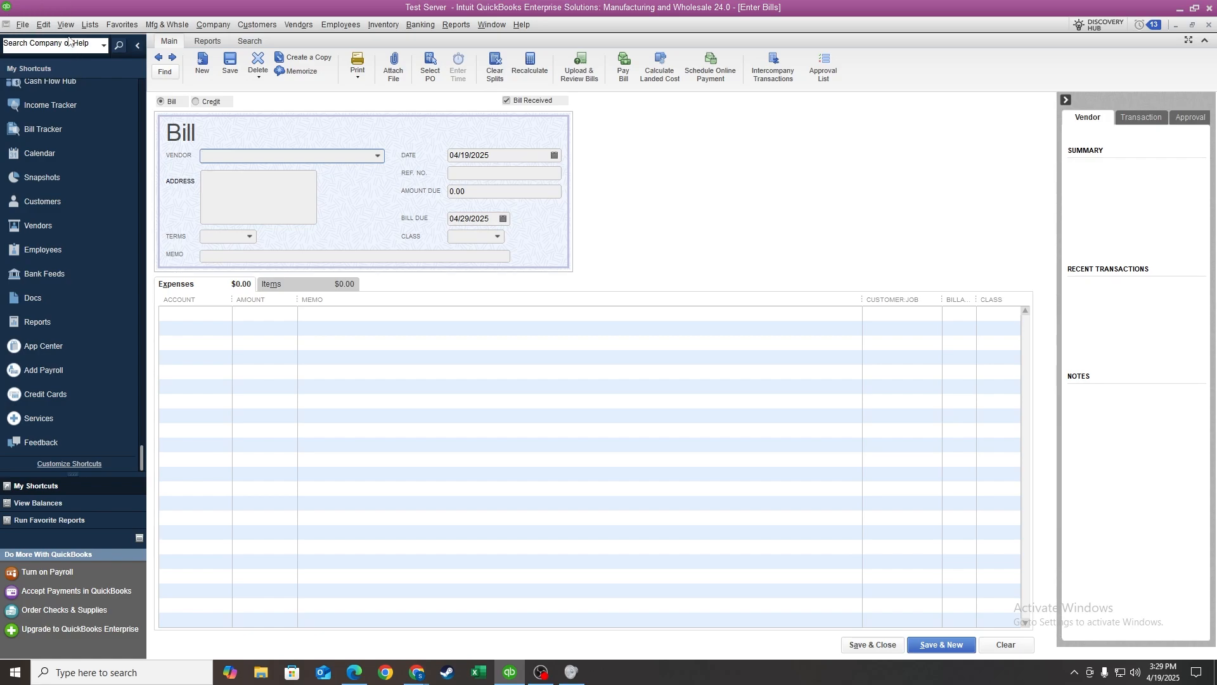
- Switch the icon bar display from the Left Icon Bar to the Top Icon Bar
{"action": "left_click", "coordinate": [66, 26]}
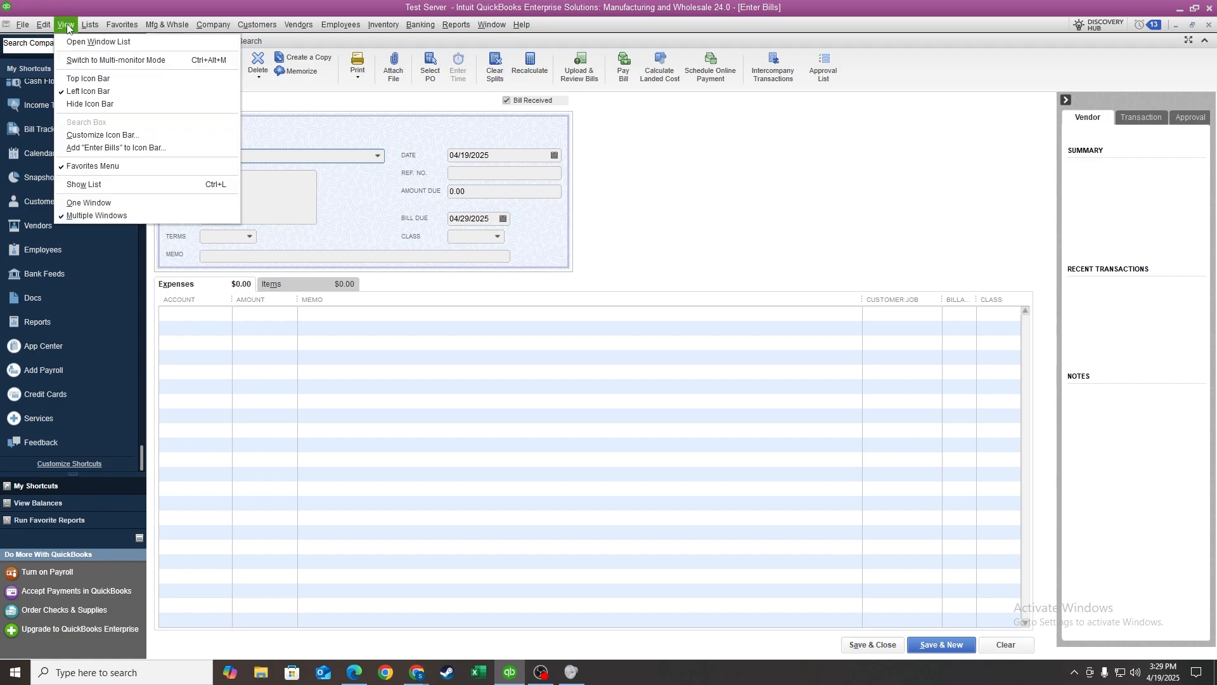
{"action": "left_click", "coordinate": [100, 80]}
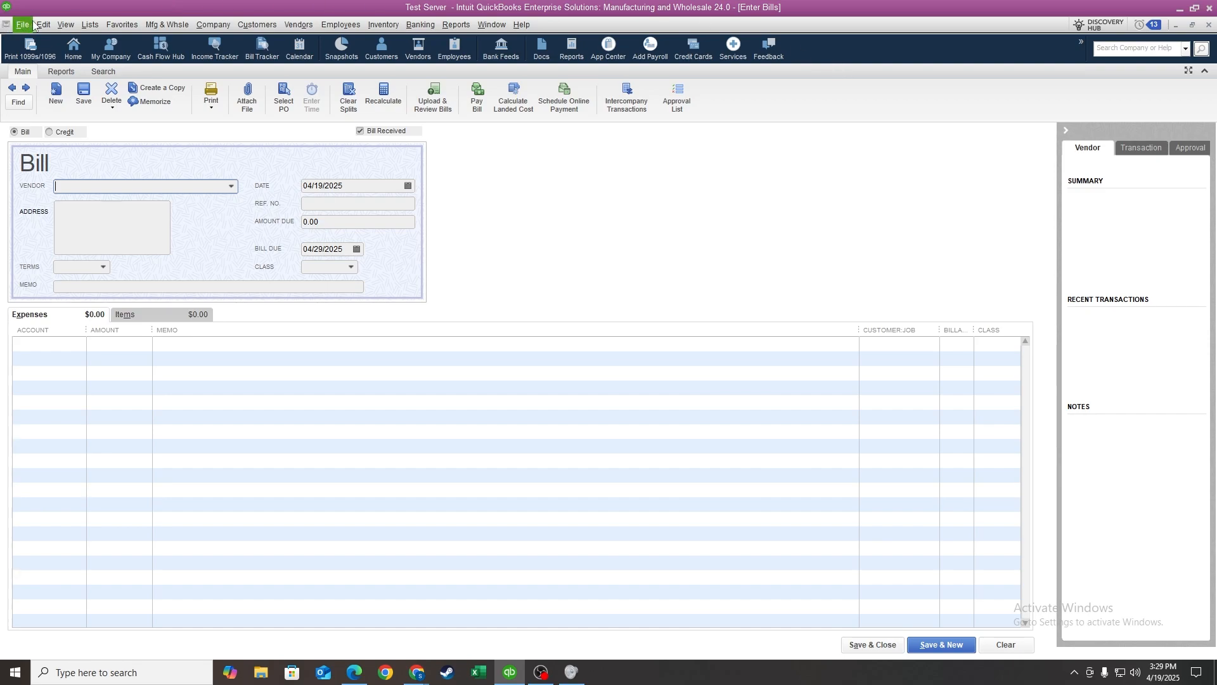
- Hide the icon bar completely and bring it back as the Top Icon Bar
{"action": "left_click", "coordinate": [66, 28]}
{"action": "left_click", "coordinate": [103, 105]}
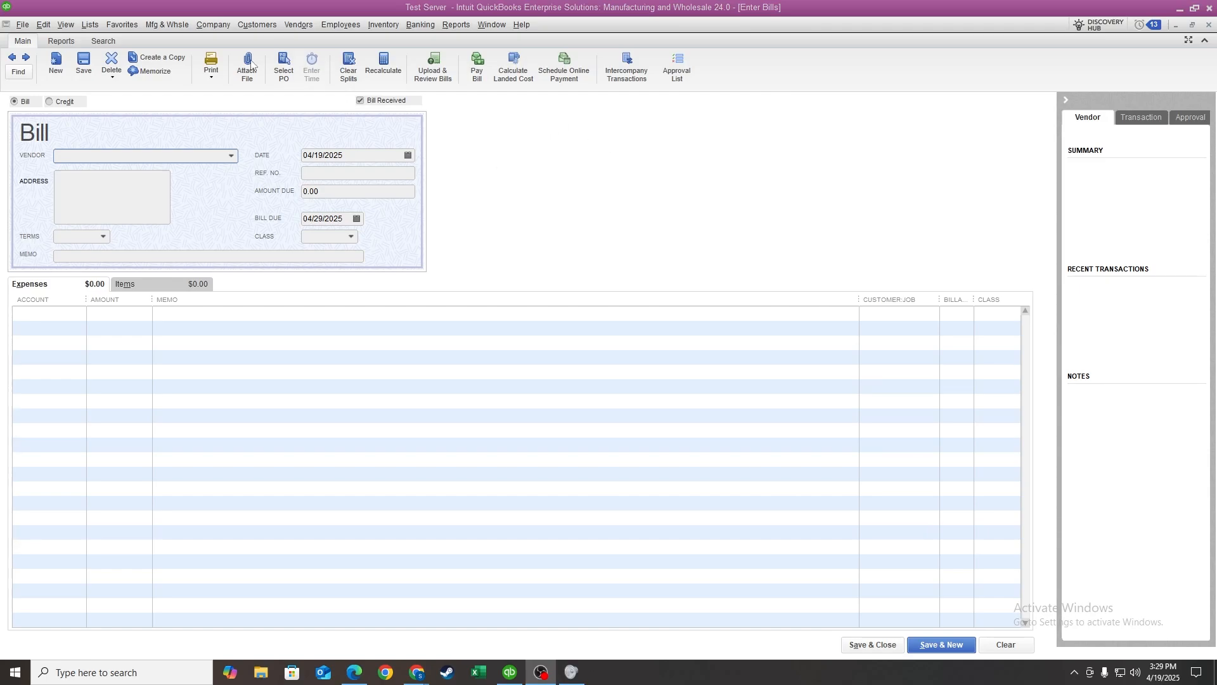
{"action": "left_click", "coordinate": [68, 24]}
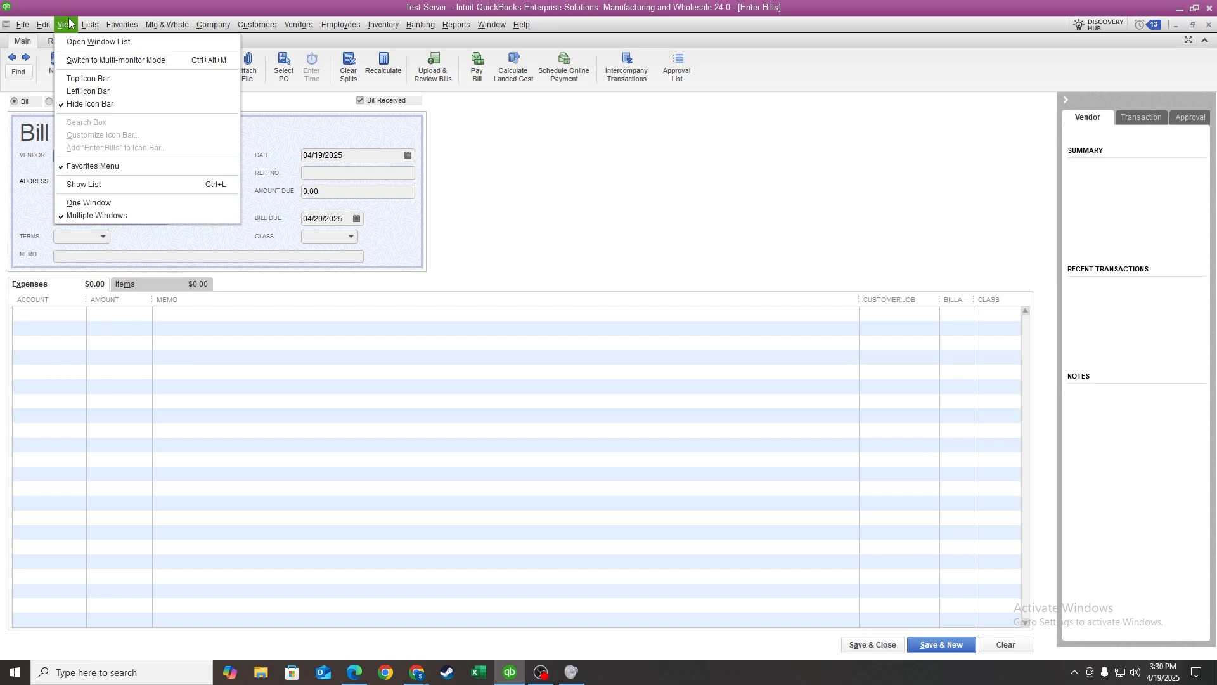
{"action": "left_click", "coordinate": [87, 79]}
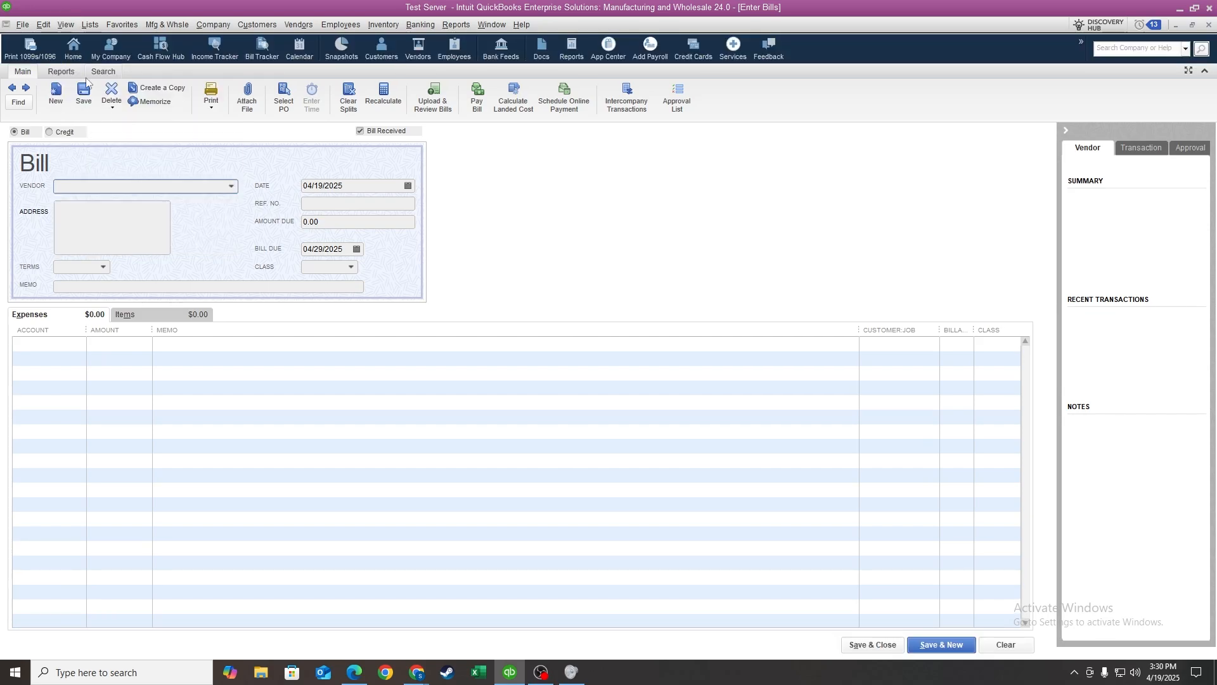
- Add a separator after Bill Tracker in the icon bar content and save the change
{"action": "left_click", "coordinate": [67, 25]}
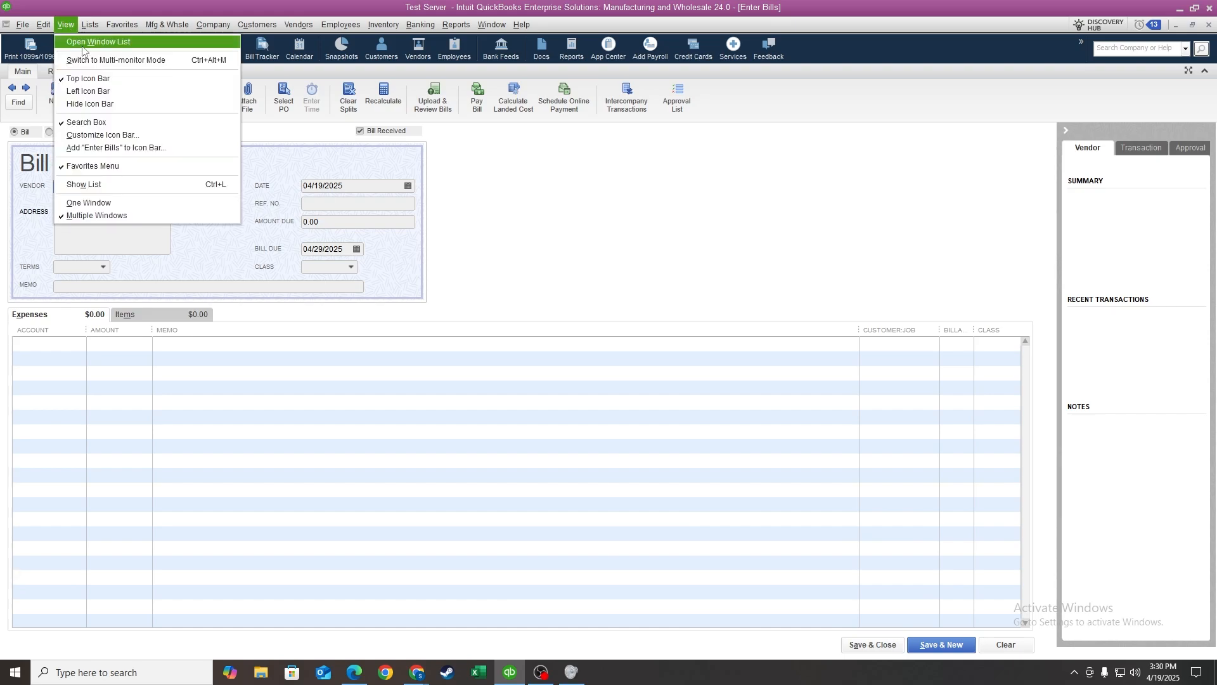
{"action": "left_click", "coordinate": [111, 137]}
{"action": "scroll", "coordinate": [263, 154], "scroll_direction": "up", "scroll_amount": 2}
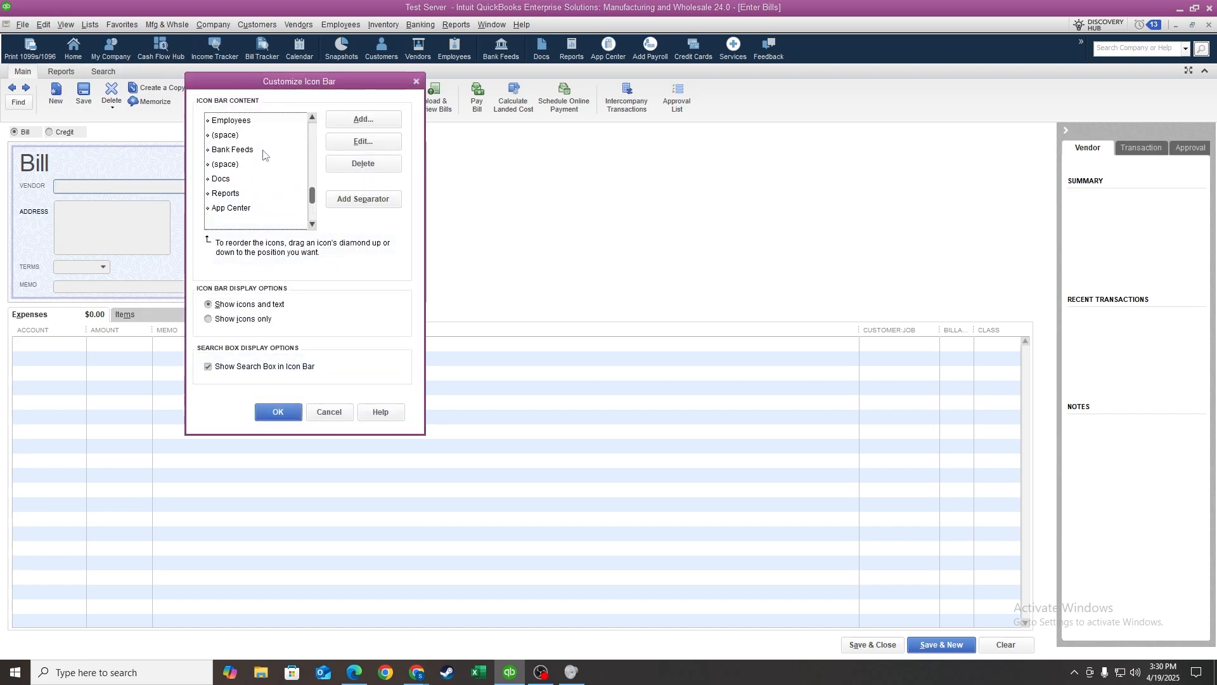
{"action": "scroll", "coordinate": [263, 154], "scroll_direction": "up", "scroll_amount": 4}
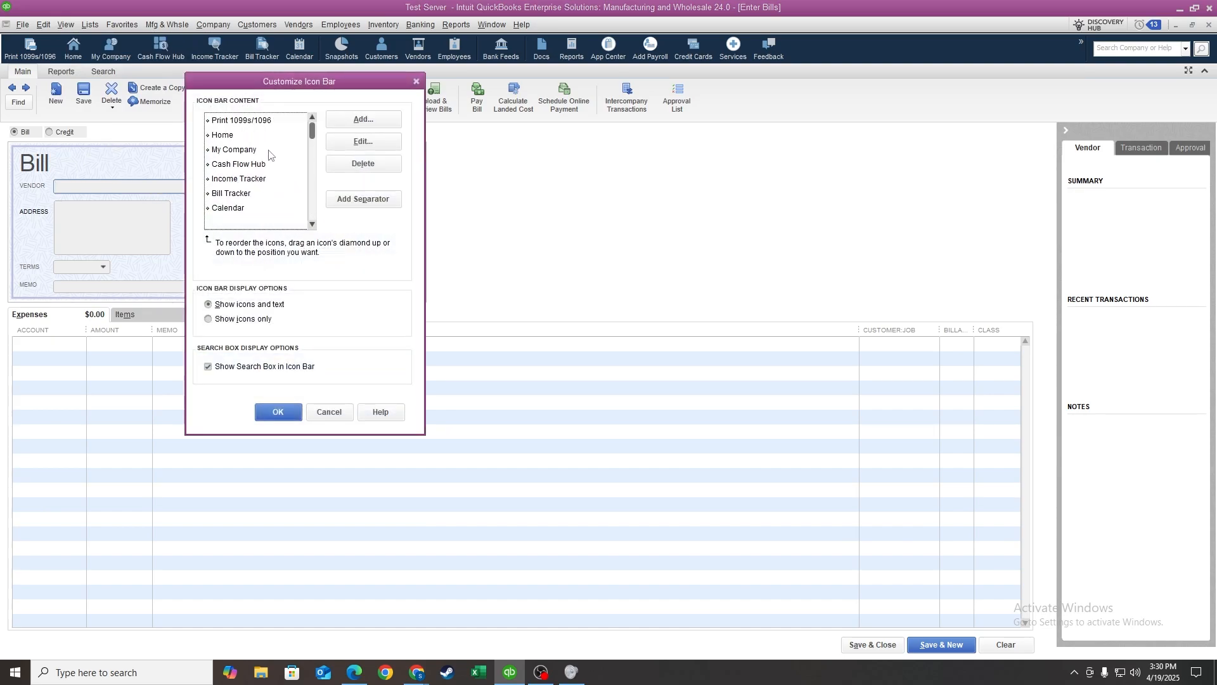
{"action": "key", "text": "Return"}
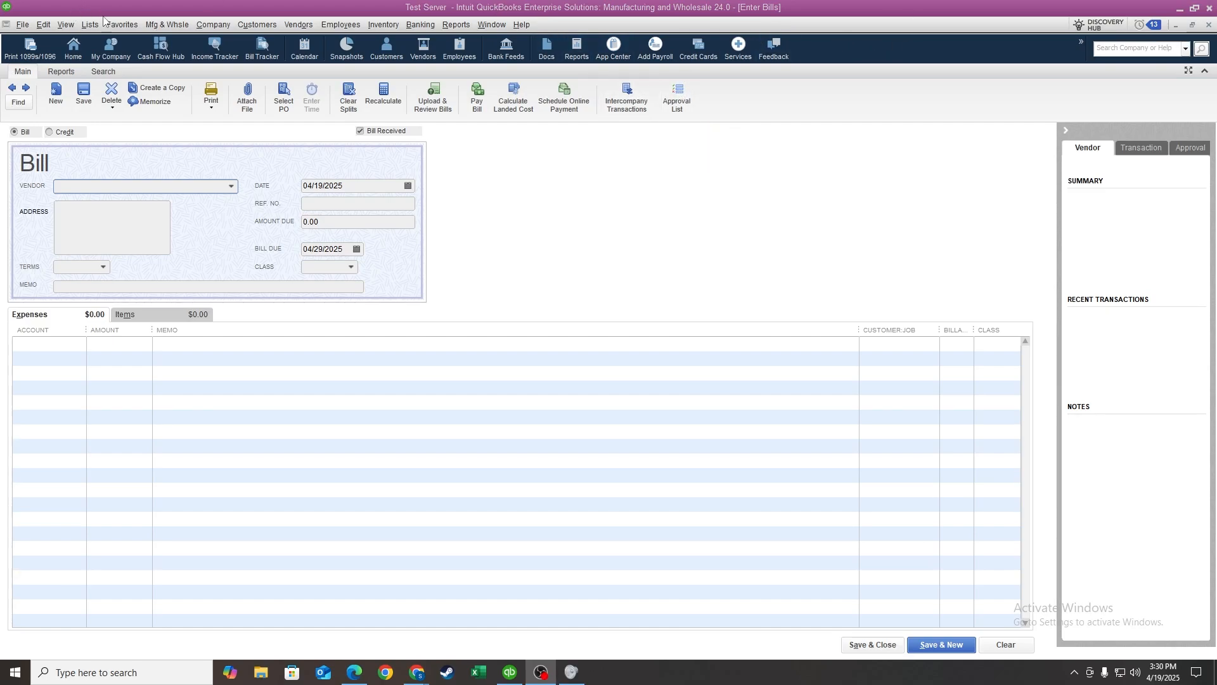
- Add a separator between Print 1099s/1096 and Home in the icon bar content and save the change
{"action": "left_click", "coordinate": [67, 25]}
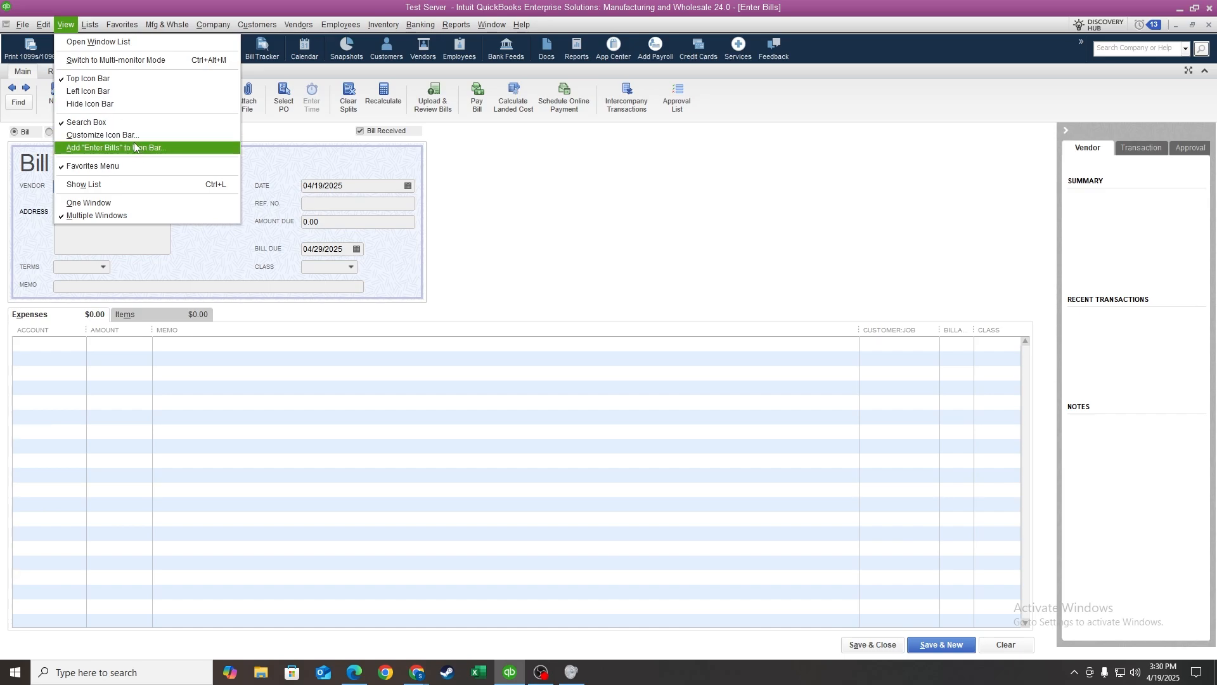
{"action": "left_click", "coordinate": [105, 135]}
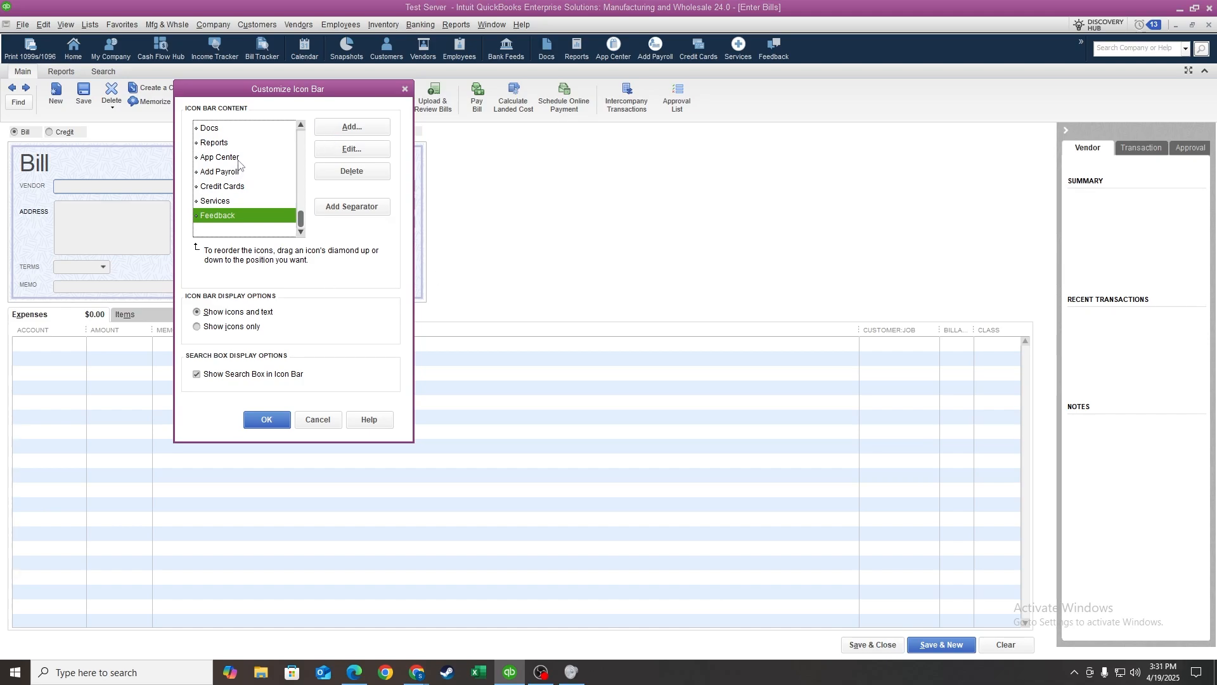
{"action": "scroll", "coordinate": [240, 166], "scroll_direction": "up", "scroll_amount": 5}
{"action": "left_click", "coordinate": [236, 130]}
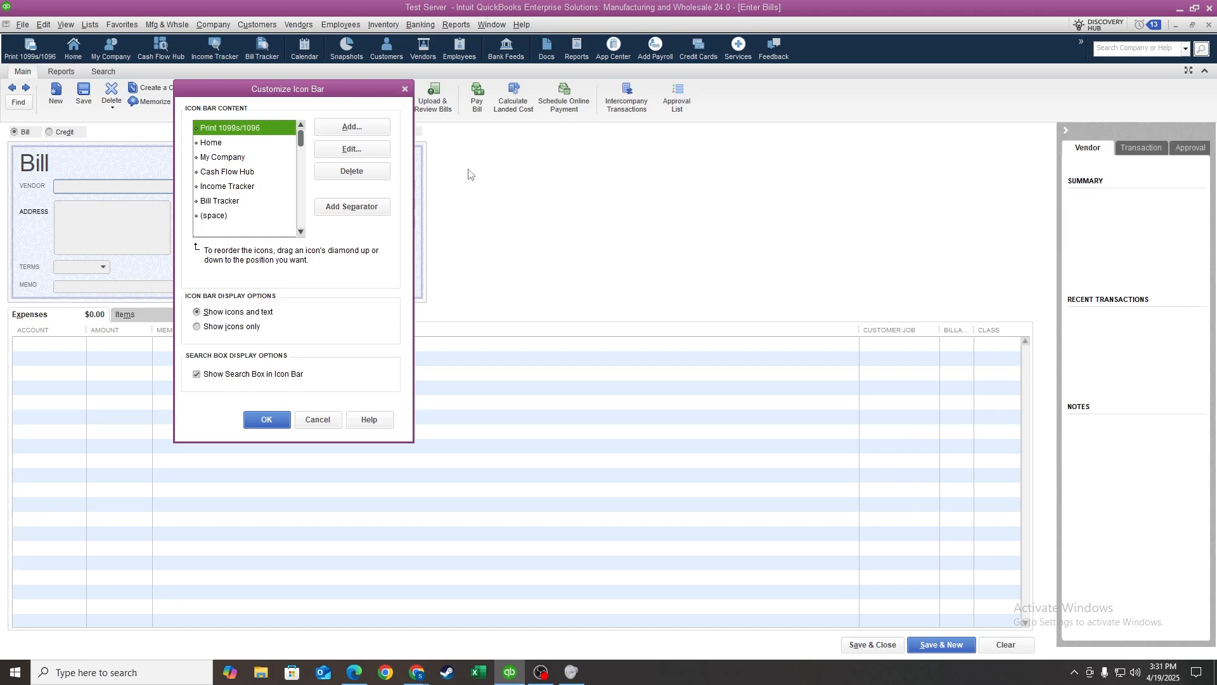
{"action": "left_click", "coordinate": [211, 143]}
{"action": "left_click", "coordinate": [213, 129]}
{"action": "left_click", "coordinate": [331, 208]}
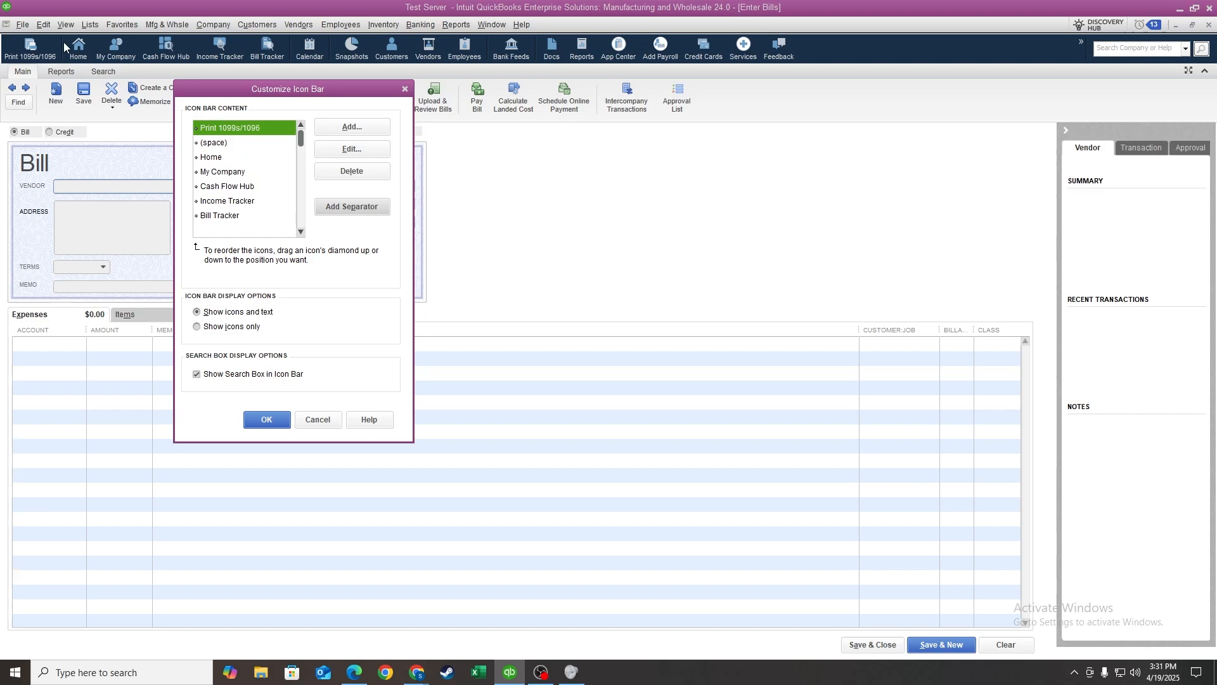
{"action": "left_click", "coordinate": [265, 421]}
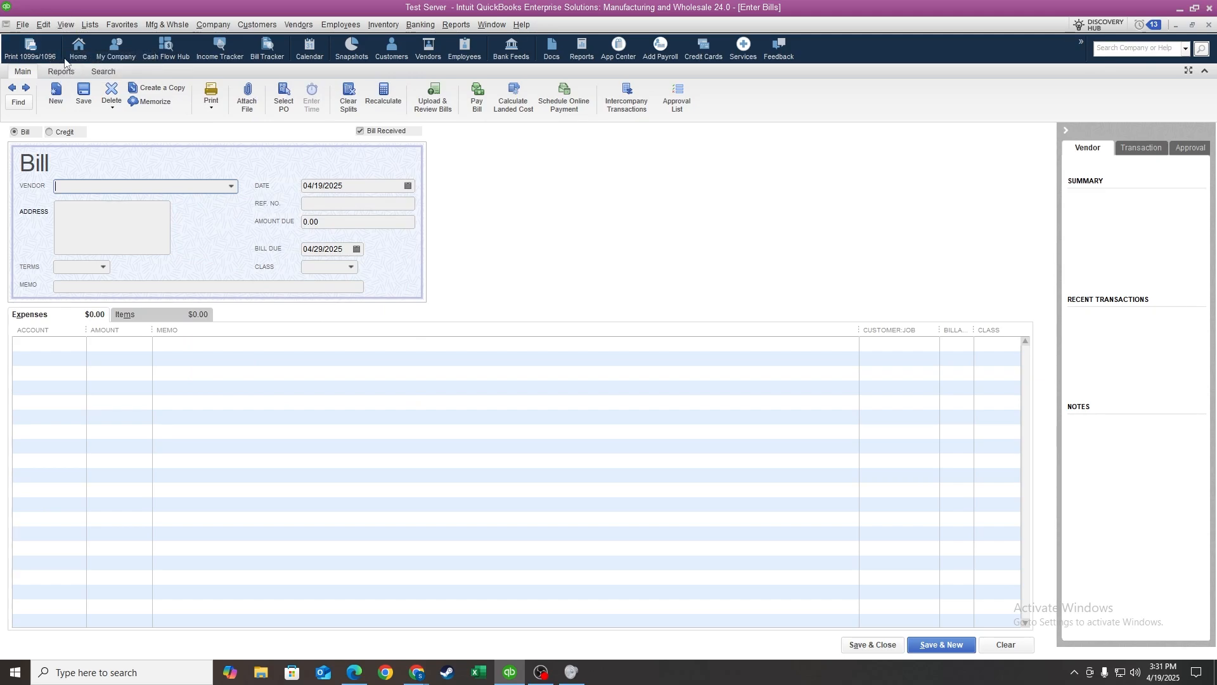
- Delete the separator between Print 1099s/1096 and Home, and save the icon bar with icons only displayed
{"action": "right_click", "coordinate": [818, 53]}
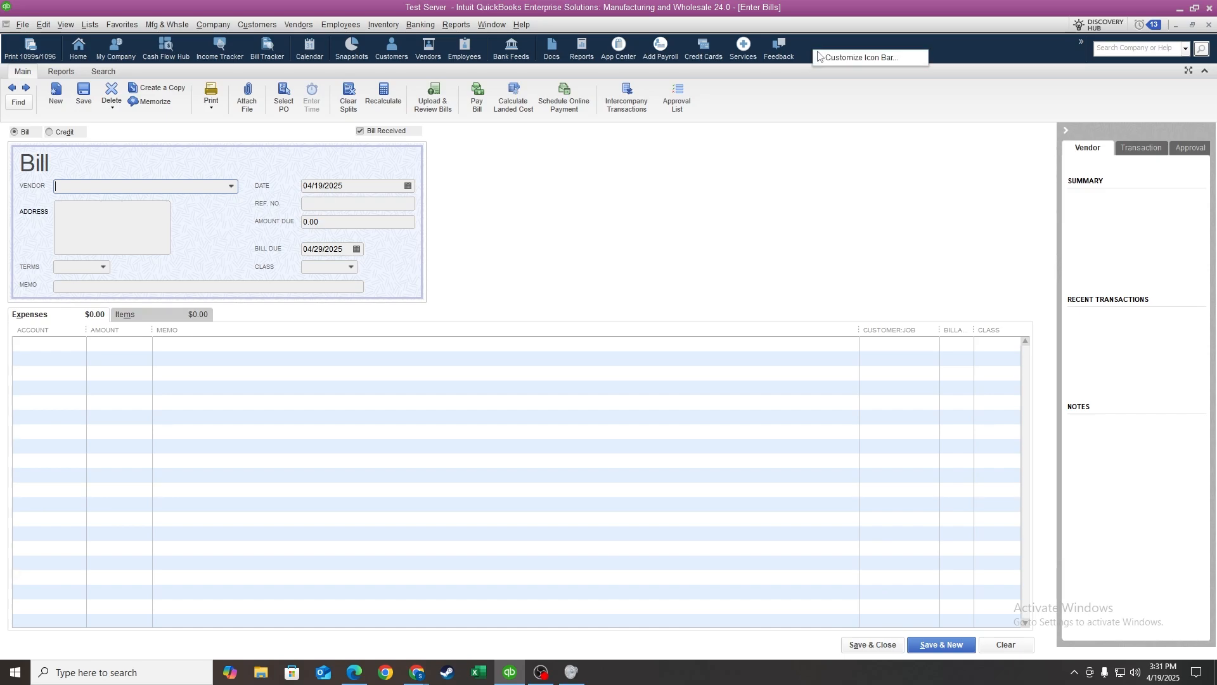
{"action": "left_click", "coordinate": [877, 59]}
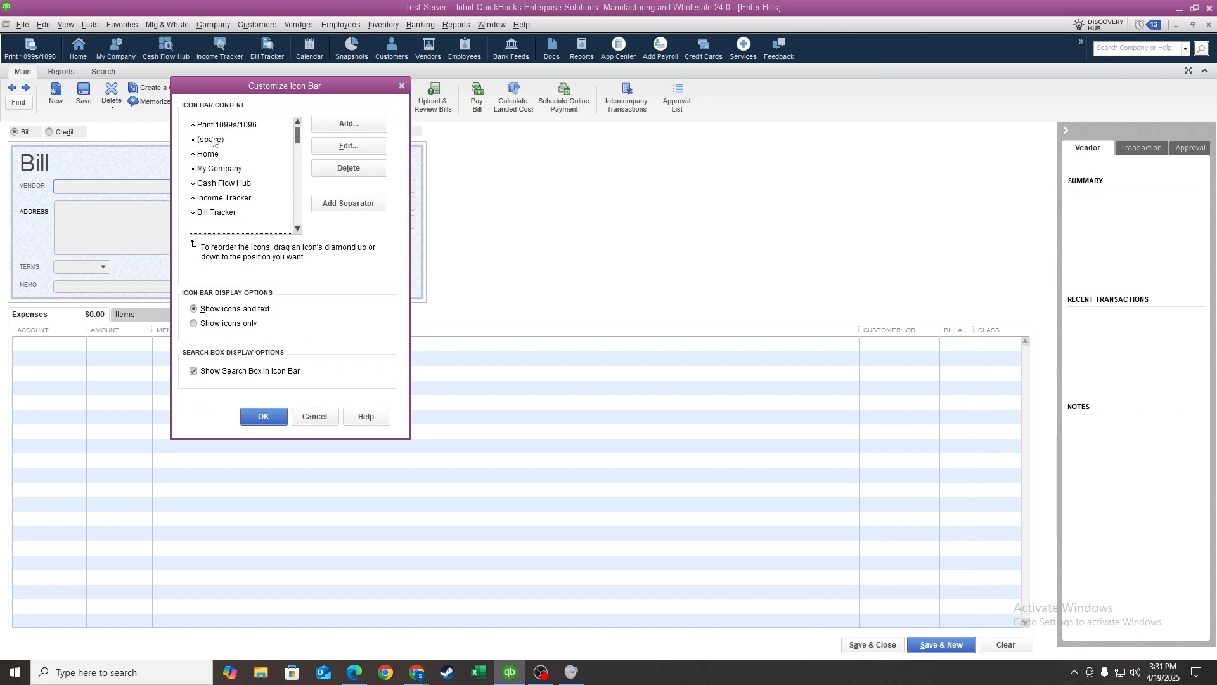
{"action": "left_click", "coordinate": [215, 141]}
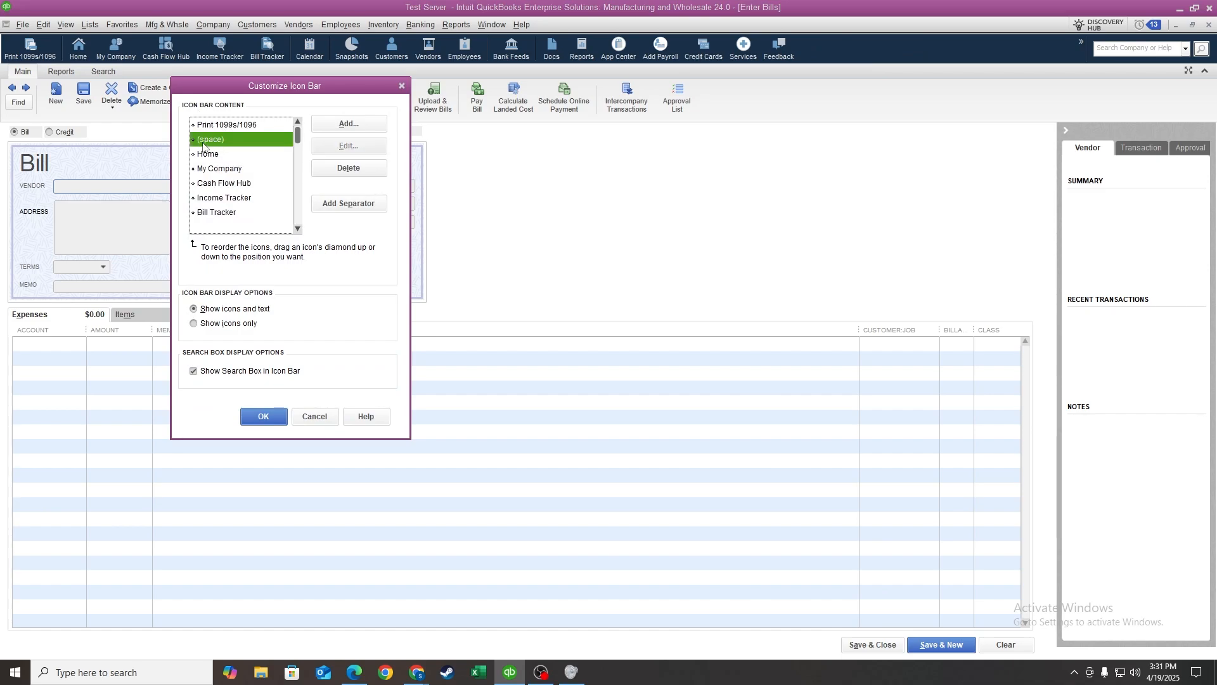
{"action": "left_click", "coordinate": [340, 169]}
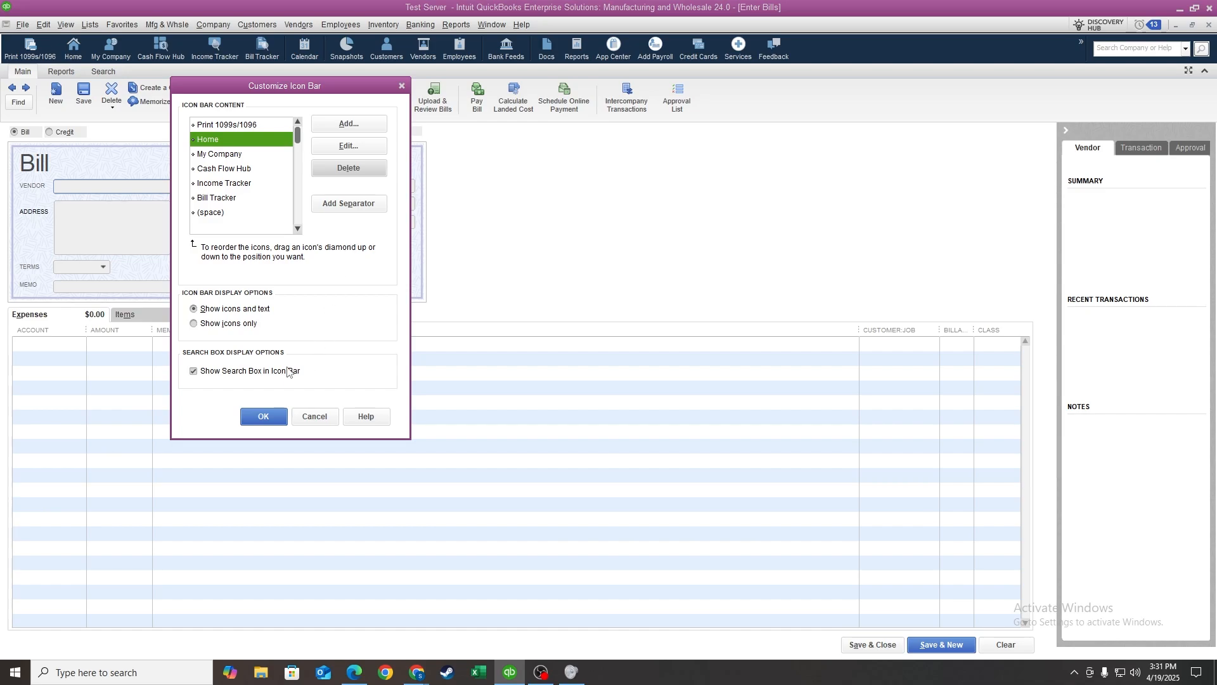
{"action": "left_click", "coordinate": [229, 324]}
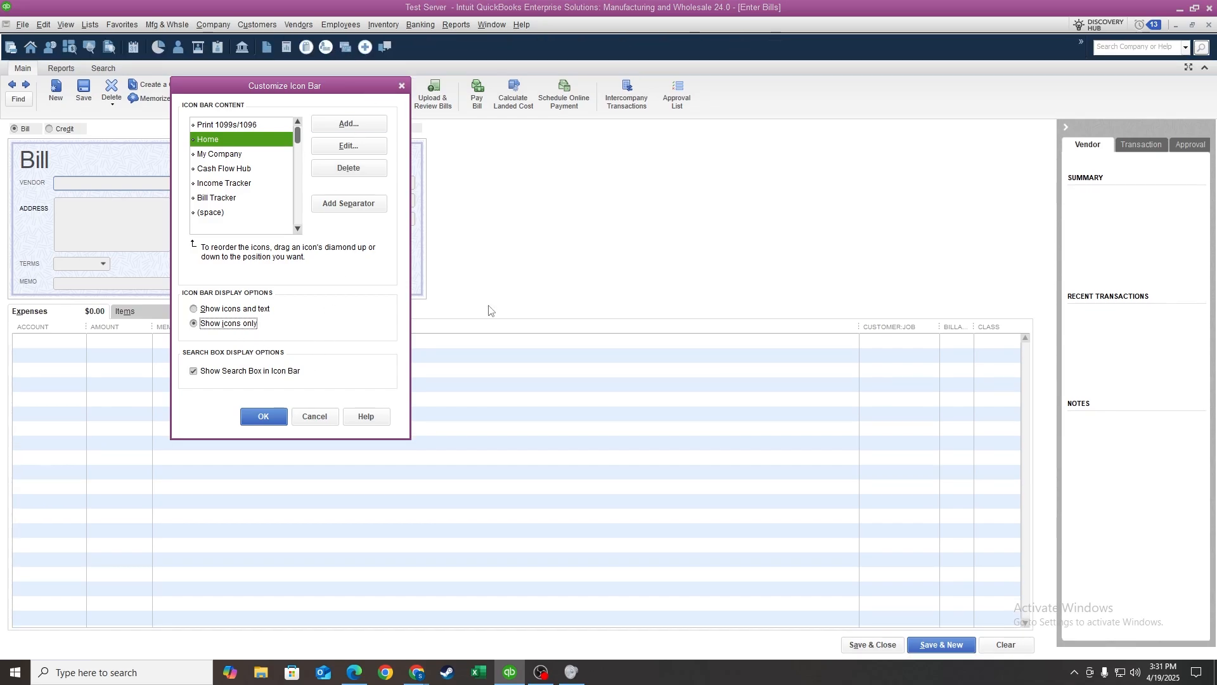
{"action": "left_click", "coordinate": [263, 415]}
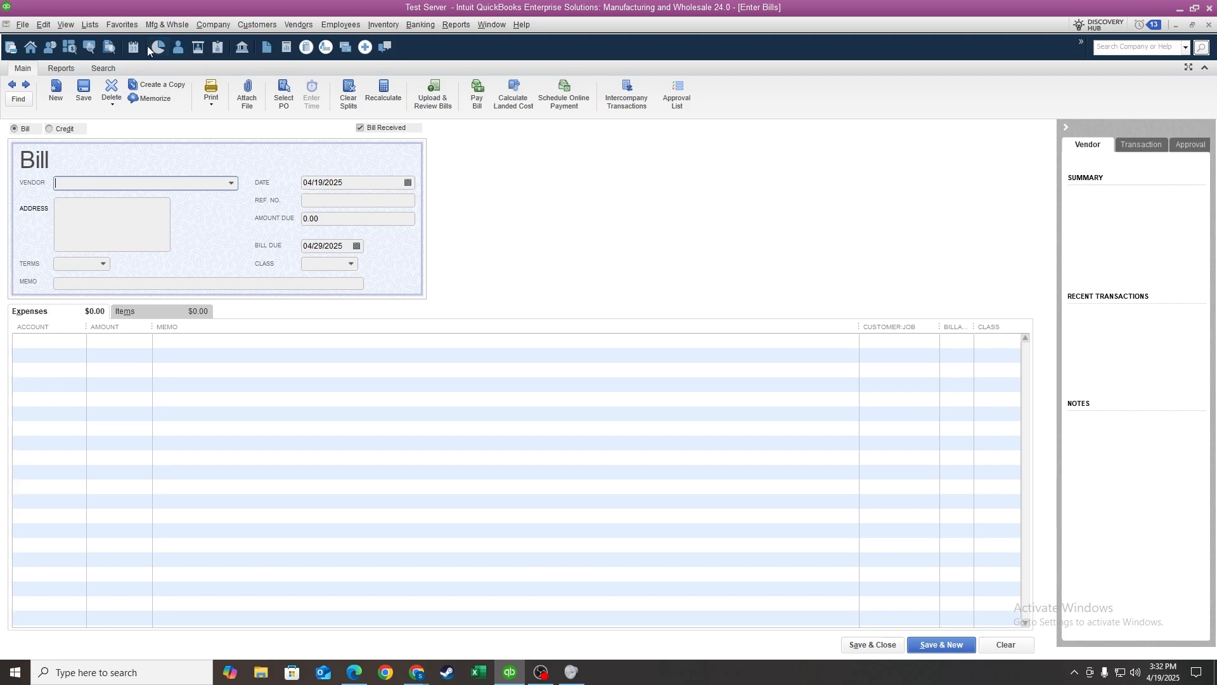
- Set the icon bar display option back to showing icons and text and save the change
{"action": "left_click", "coordinate": [58, 24]}
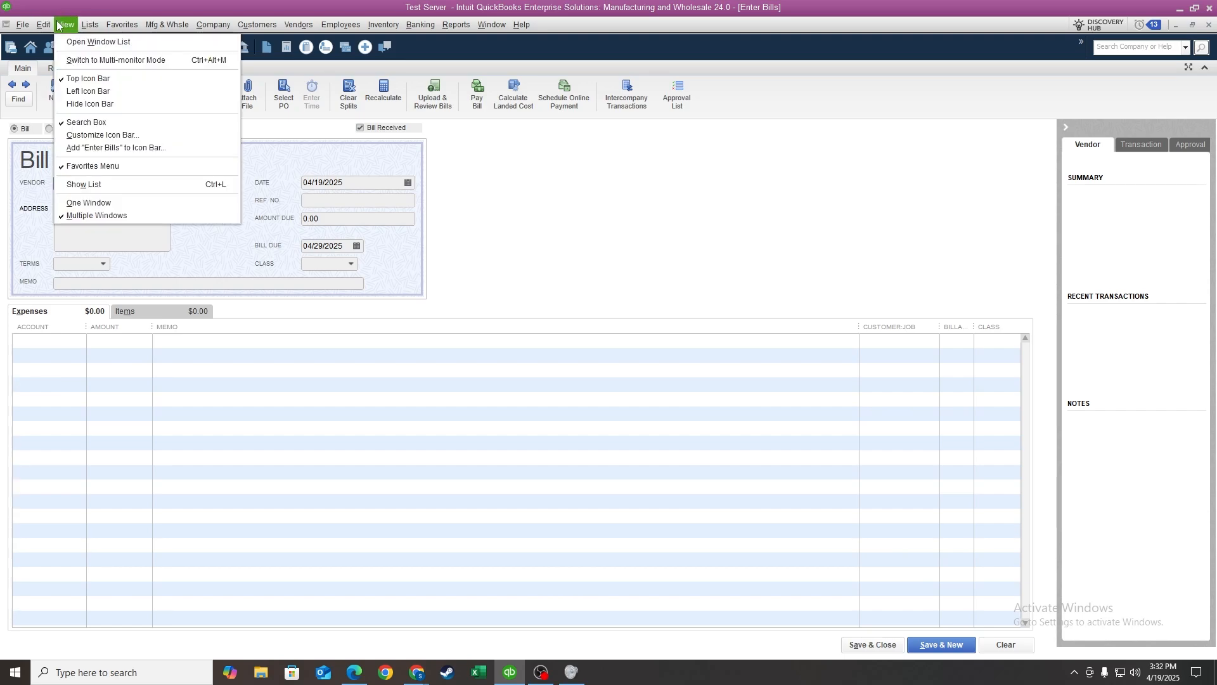
{"action": "left_click", "coordinate": [146, 135]}
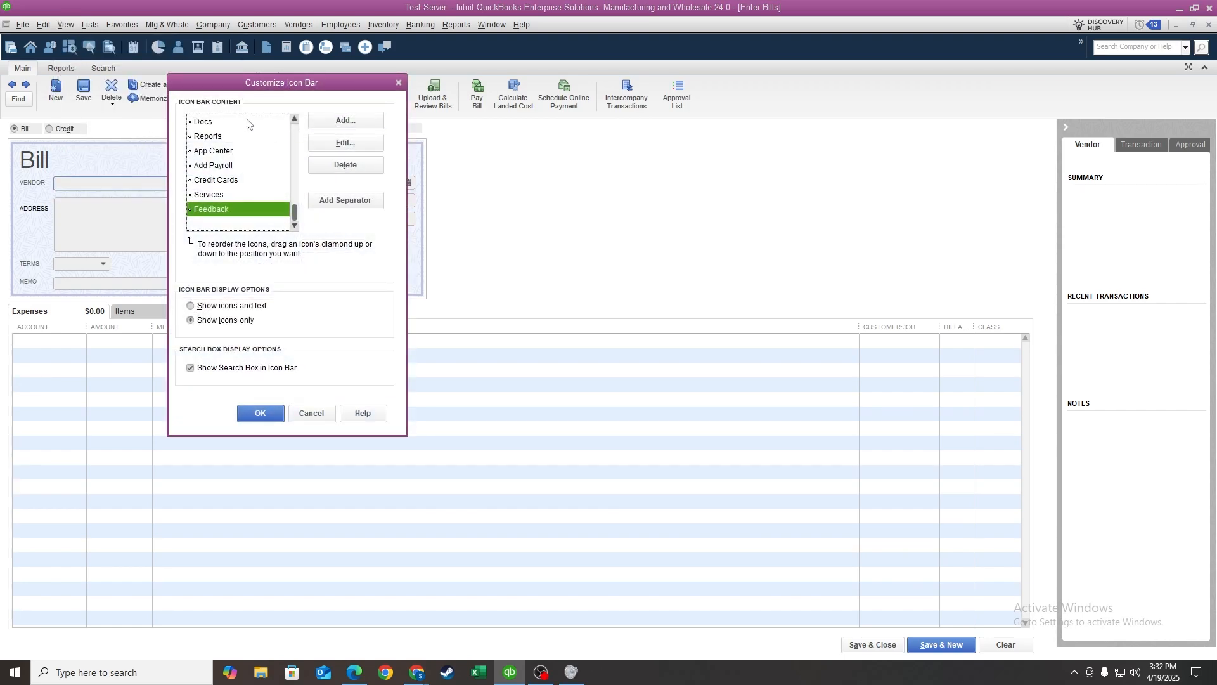
{"action": "left_click", "coordinate": [236, 306]}
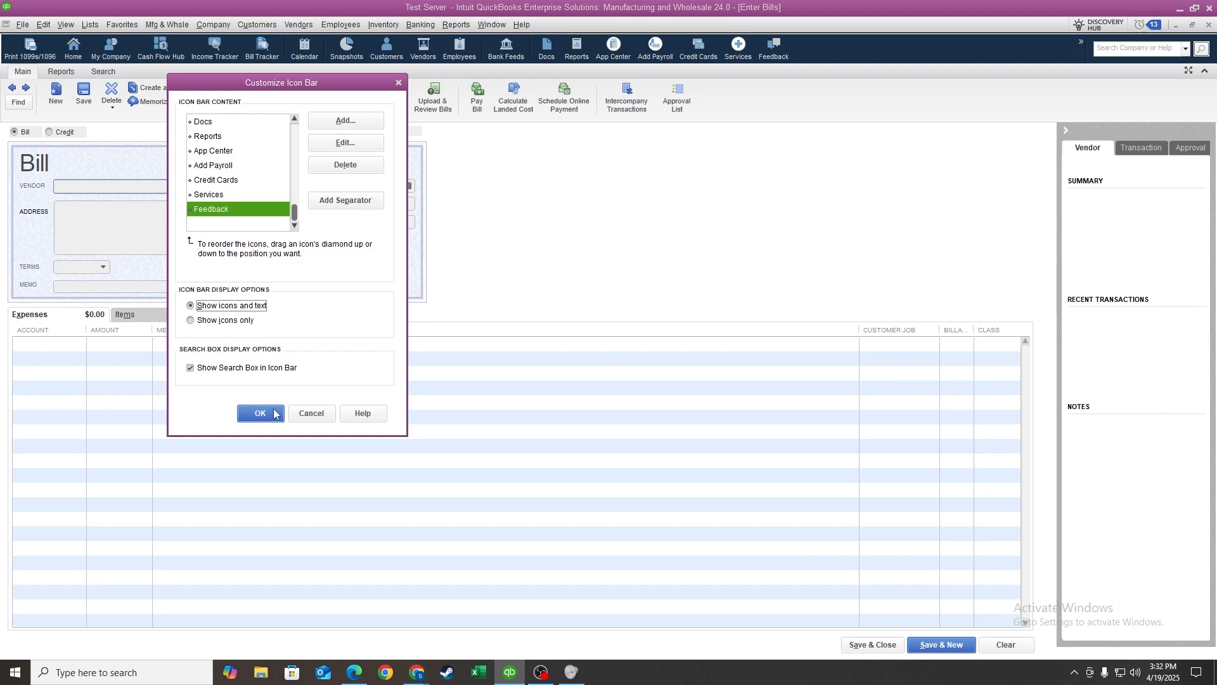
{"action": "left_click", "coordinate": [273, 412]}
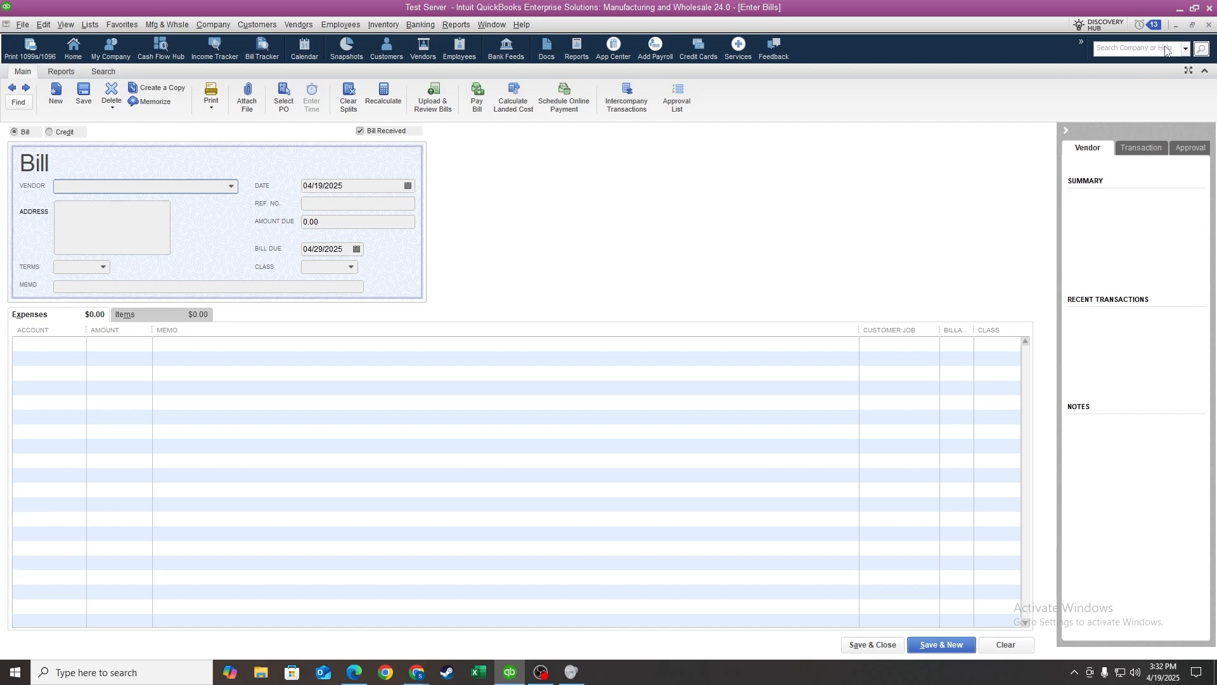
- Turn off the search box in the icon bar and save the customization
{"action": "left_click", "coordinate": [66, 25]}
{"action": "left_click", "coordinate": [112, 135]}
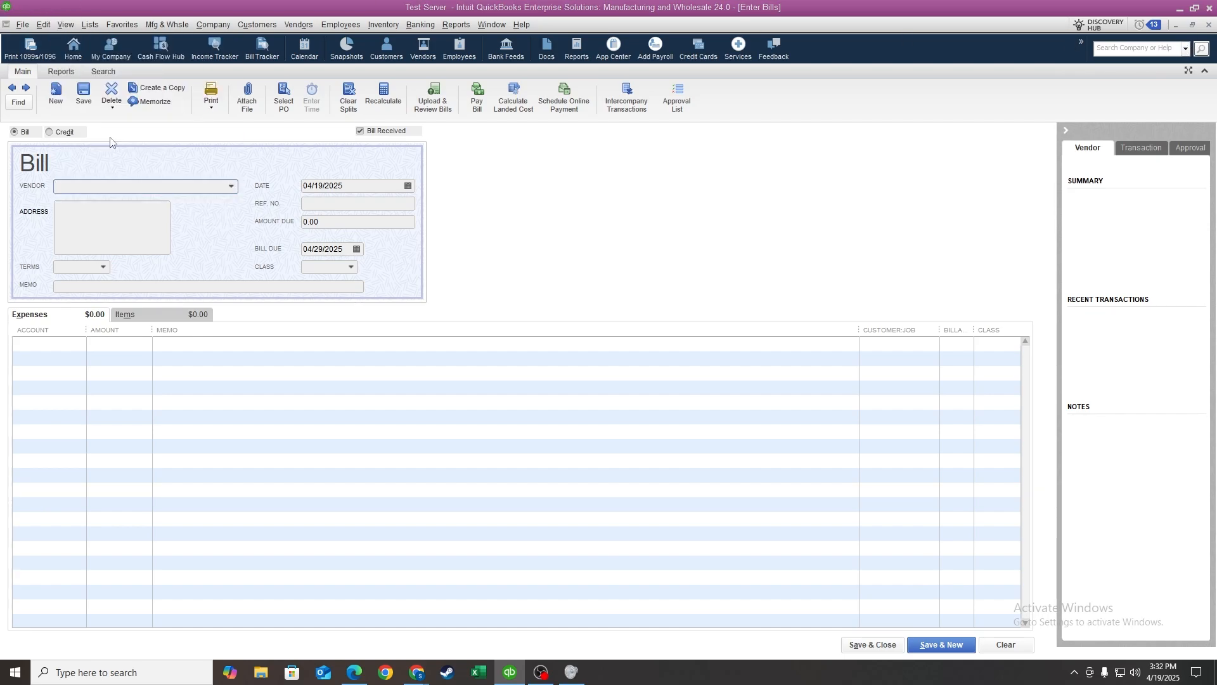
{"action": "left_click", "coordinate": [188, 365]}
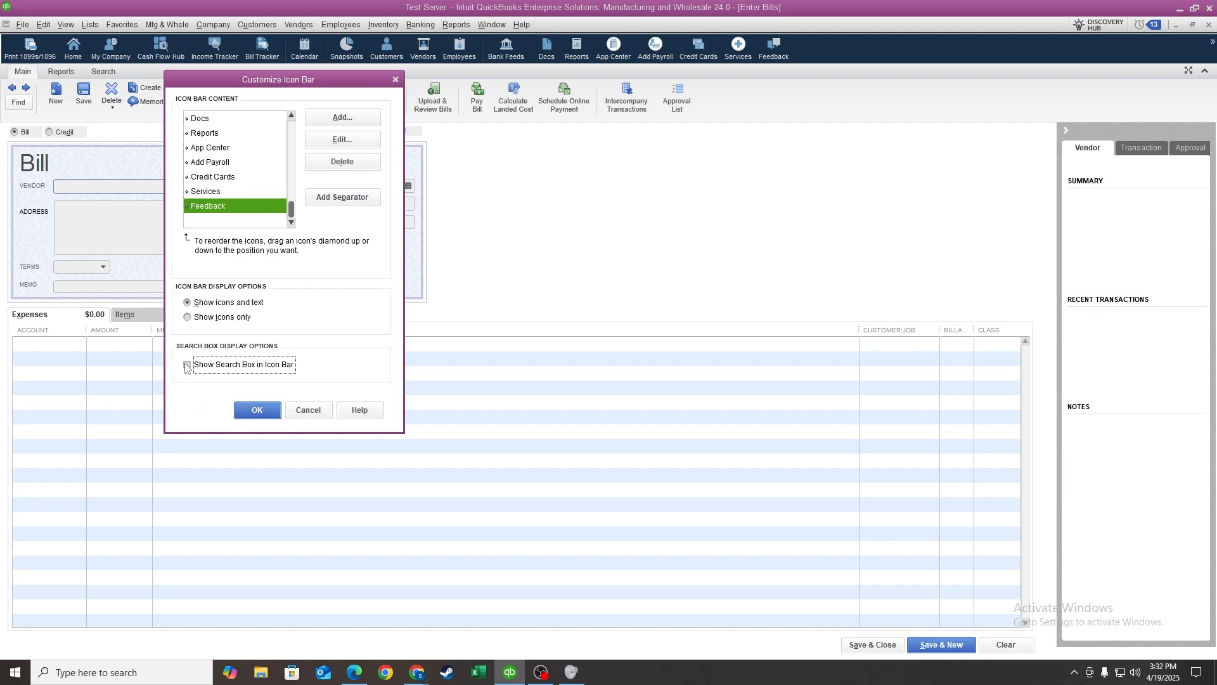
{"action": "left_click", "coordinate": [258, 411]}
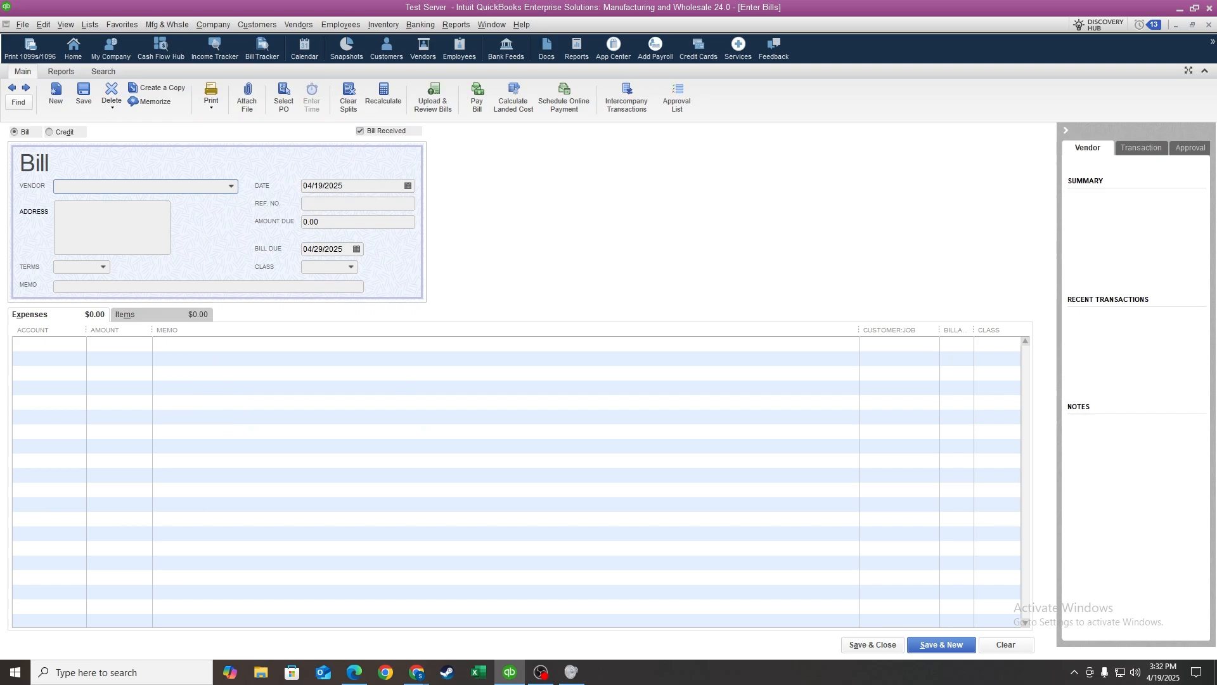
{"action": "left_click", "coordinate": [1213, 49]}
{"action": "left_click", "coordinate": [750, 154]}
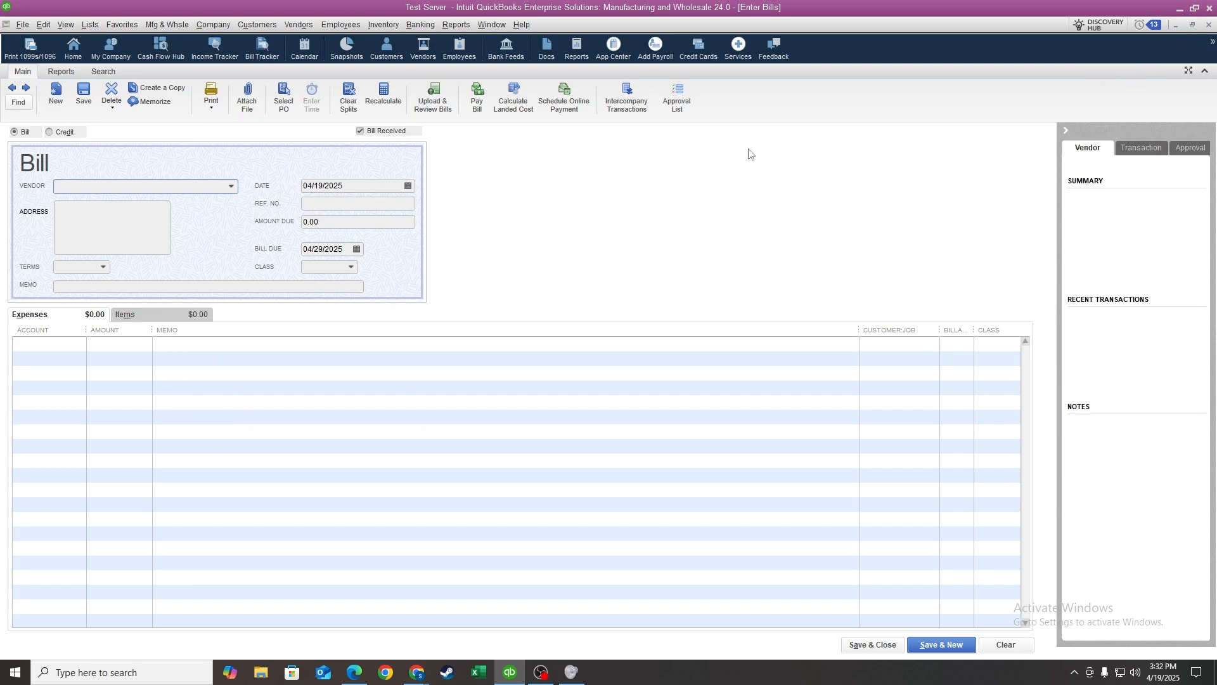